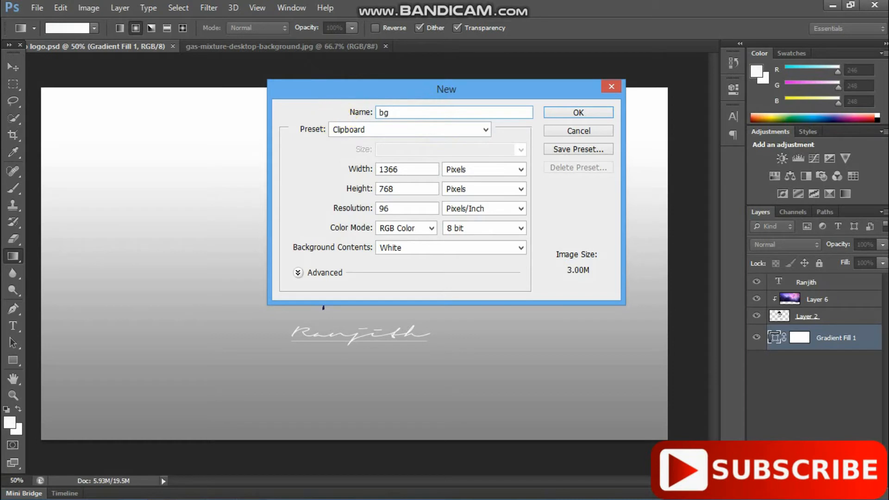
Create the bg document at 1920 by 1080 pixels with transparent background contents.
left_click_drag(404, 170, 340, 171)
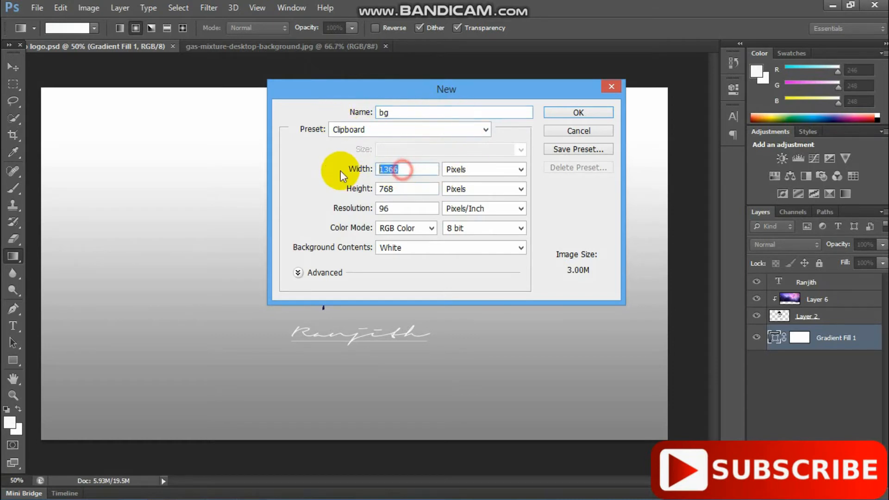
type("1920")
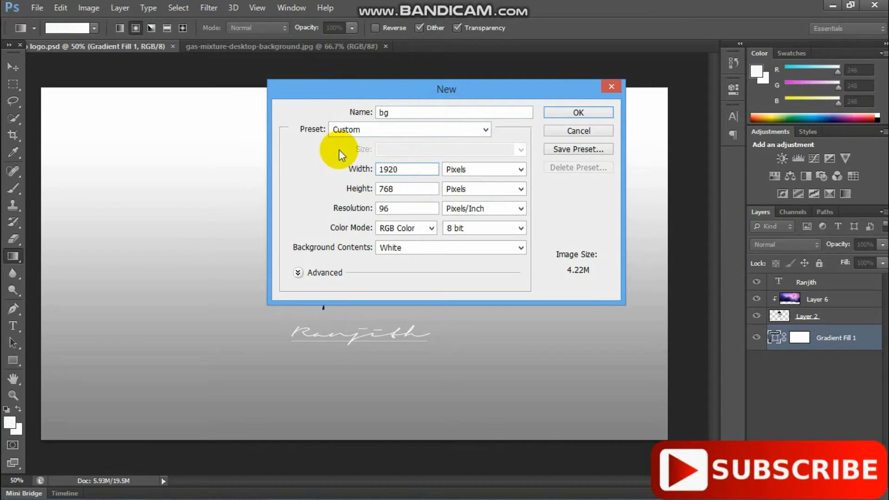
left_click(406, 186)
left_click_drag(359, 187, 317, 191)
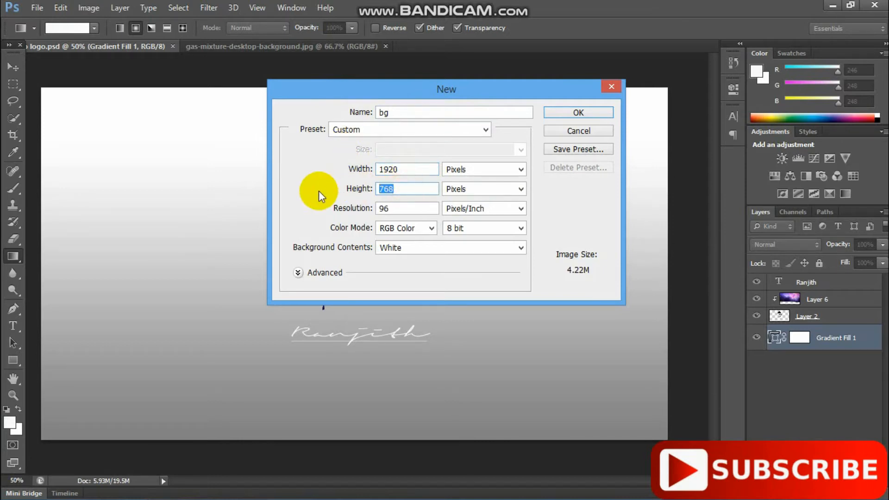
type("1080")
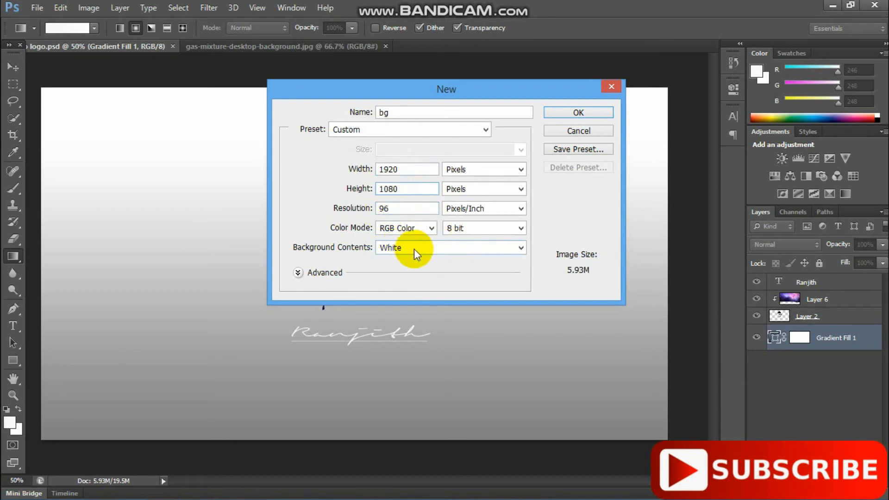
left_click(492, 247)
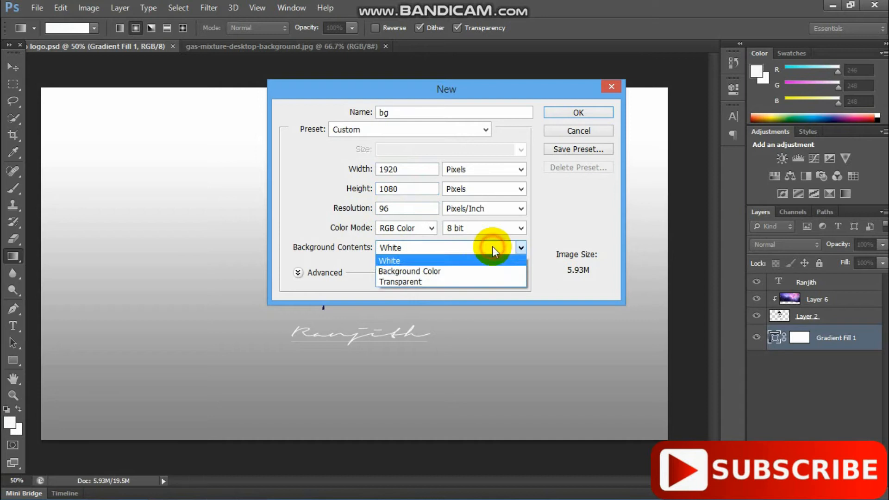
left_click(469, 280)
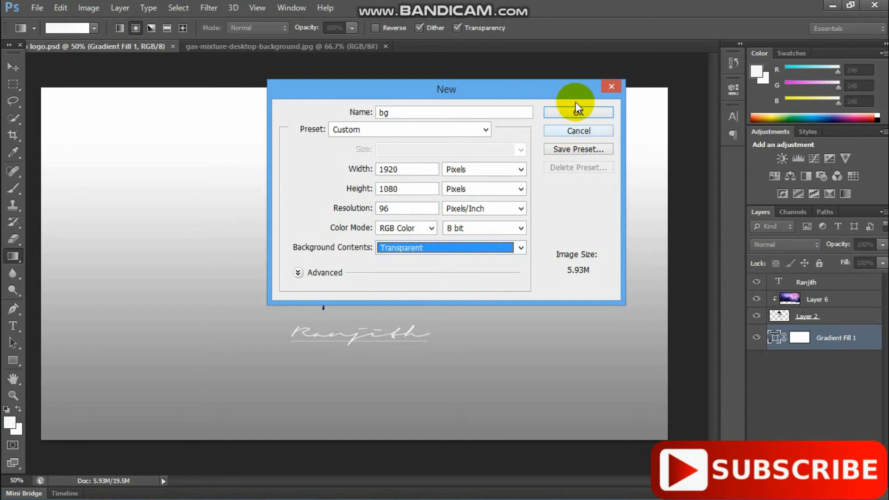
left_click(578, 113)
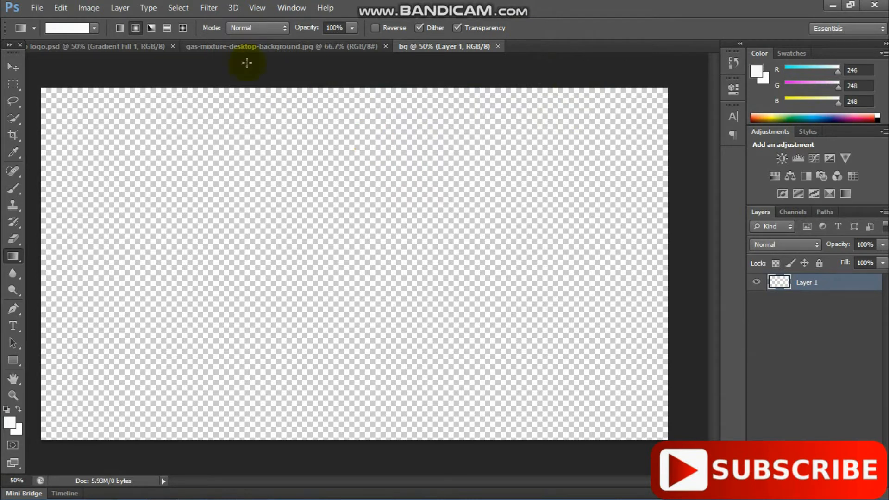
Open the portrait photo IMG-20161109-WA0036 from the Desktop.
left_click(37, 8)
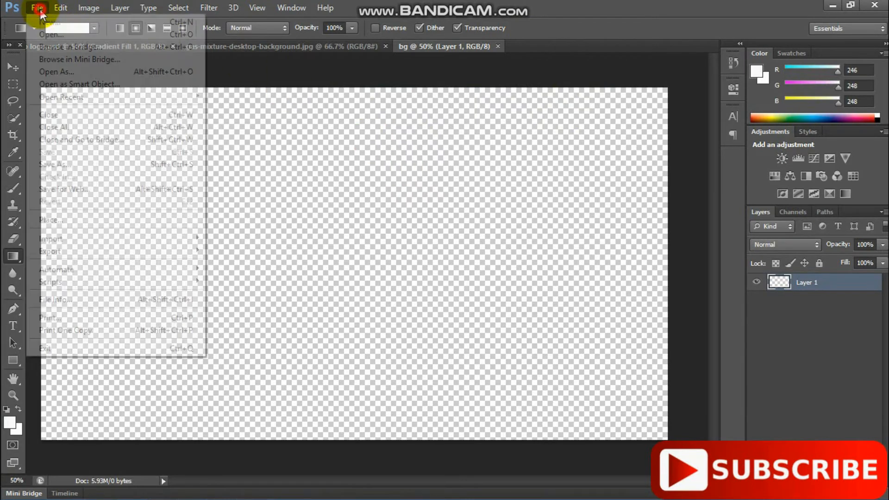
left_click(44, 37)
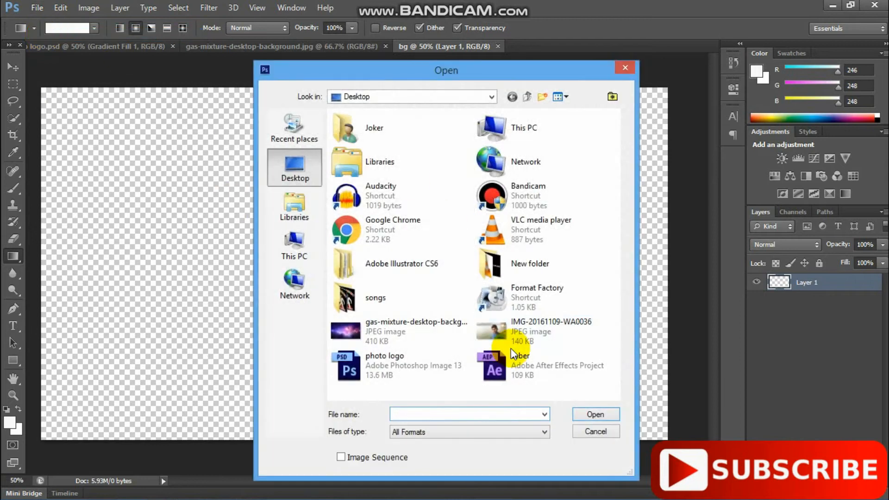
left_click(550, 333)
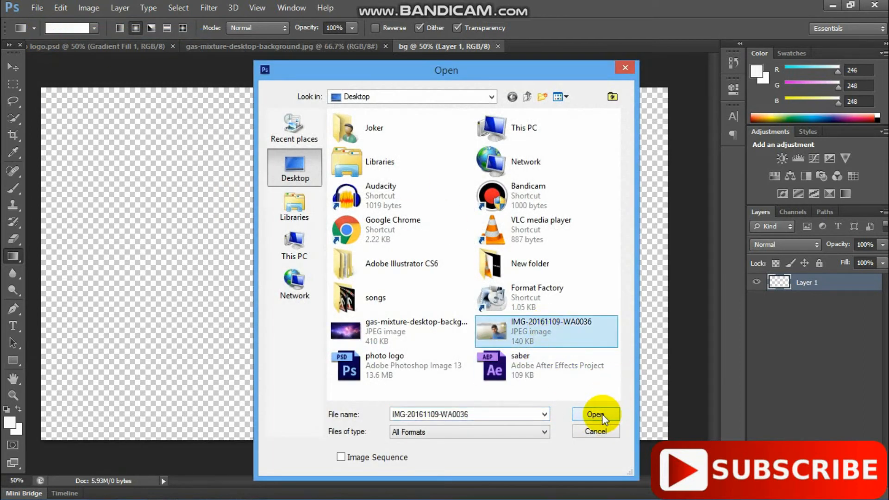
left_click(595, 414)
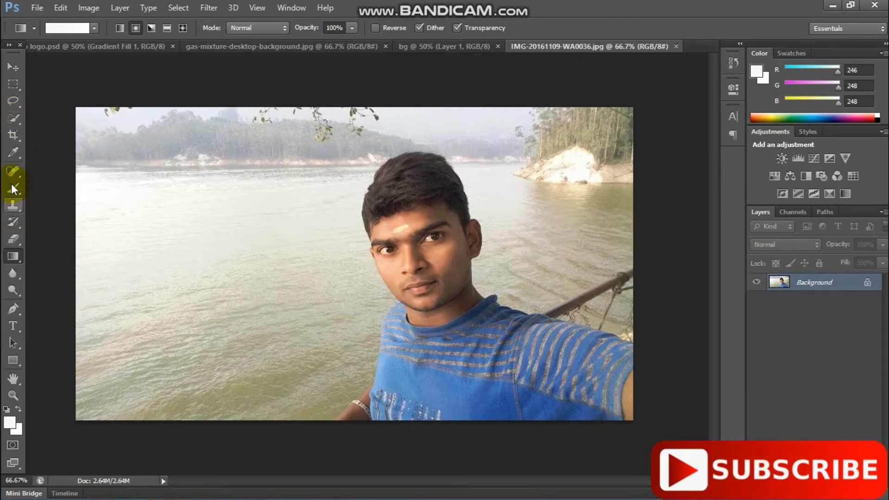
Select the man's head with a freehand Lasso outline and place the selection near the centre of the bg document.
left_click(14, 101)
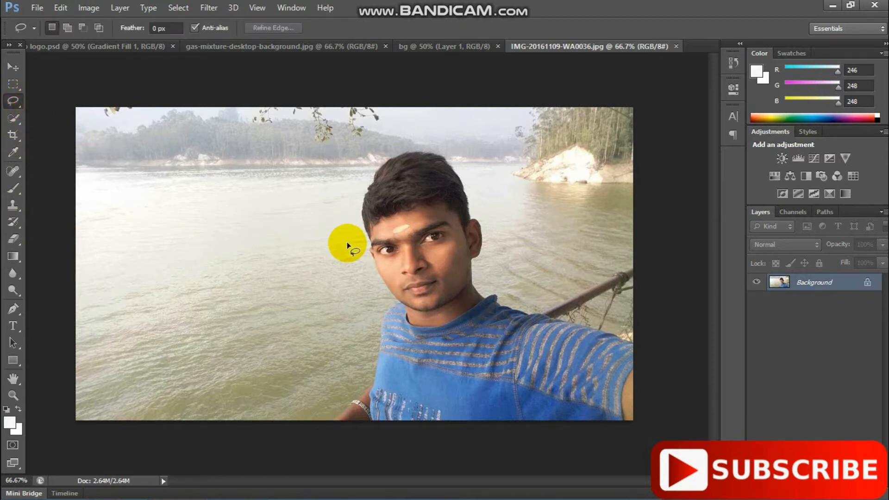
mouse_move(360, 256)
left_mouse_down()
mouse_move(350, 209)
mouse_move(369, 154)
mouse_move(393, 142)
mouse_move(467, 162)
left_mouse_up()
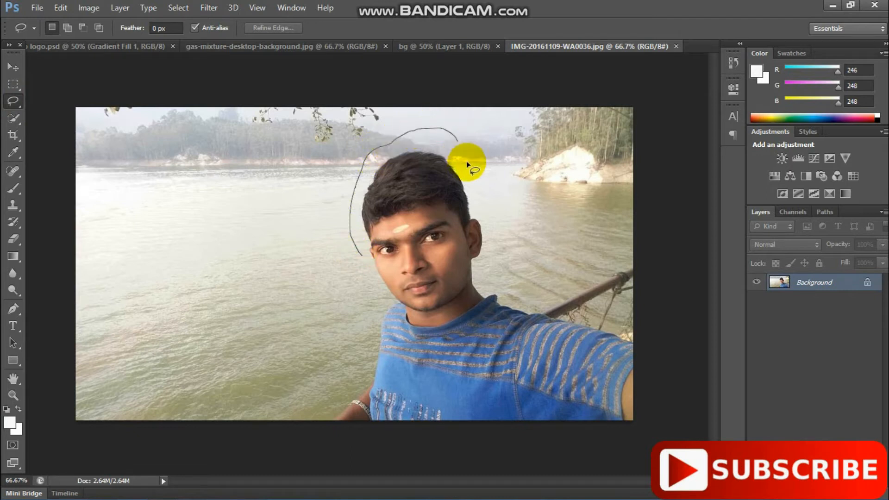
left_click_drag(502, 262, 484, 281)
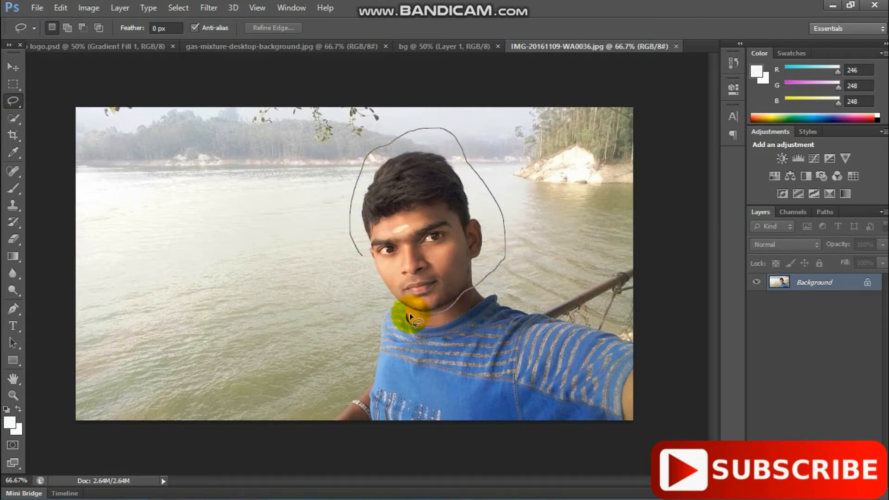
left_click_drag(390, 304, 370, 271)
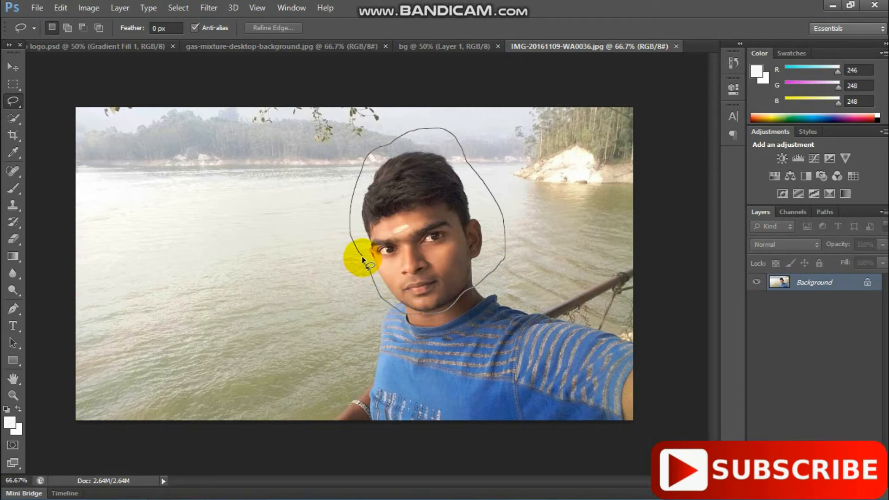
left_click_drag(362, 255, 362, 256)
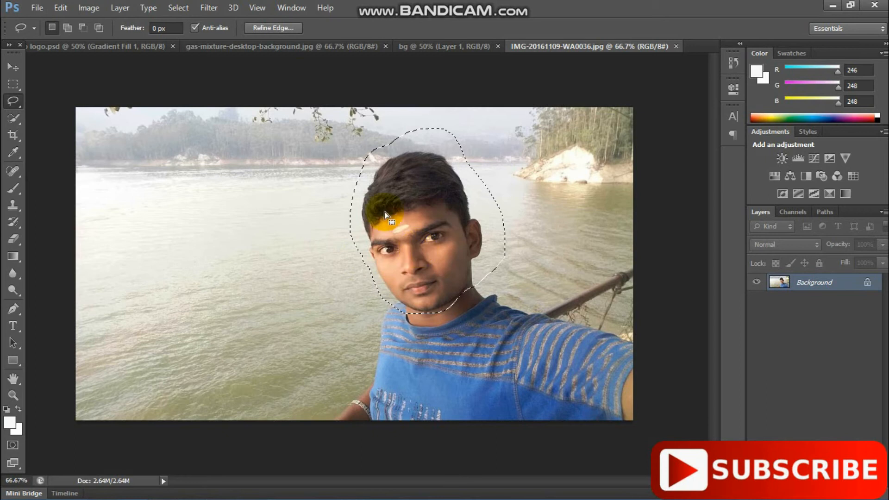
left_click_drag(478, 24, 328, 273)
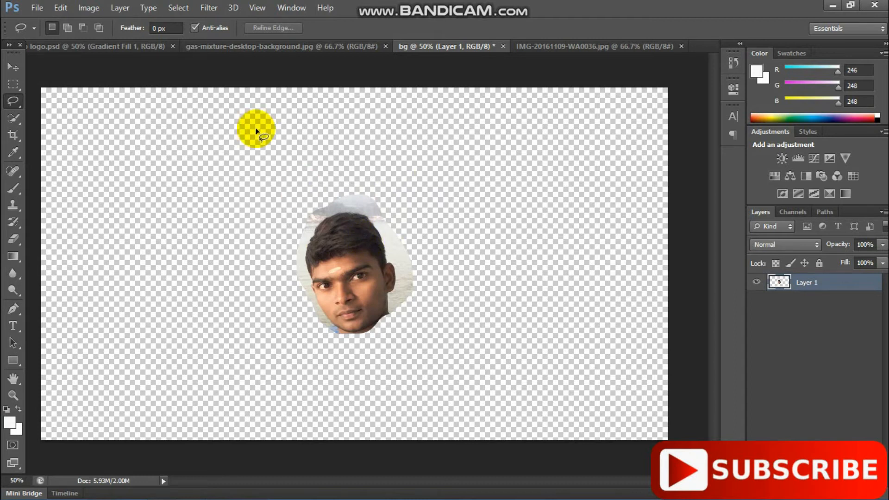
Apply a Threshold adjustment with level 75 to the head layer.
left_click(95, 8)
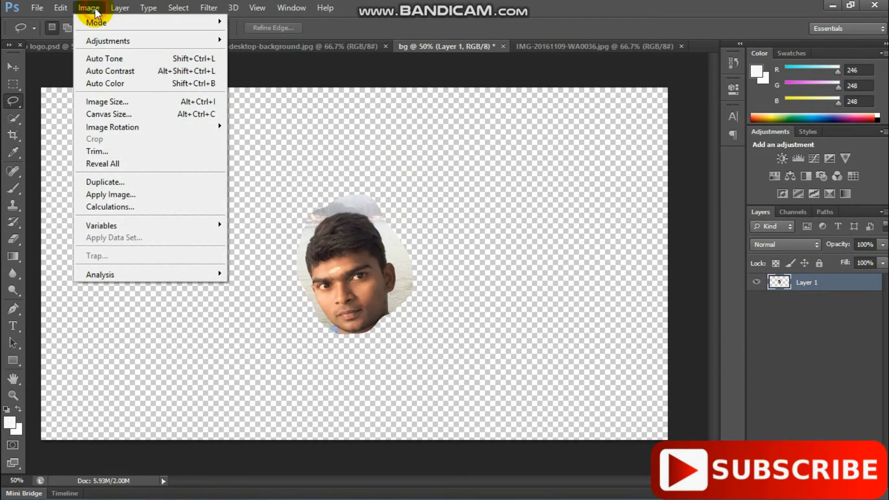
mouse_move(220, 41)
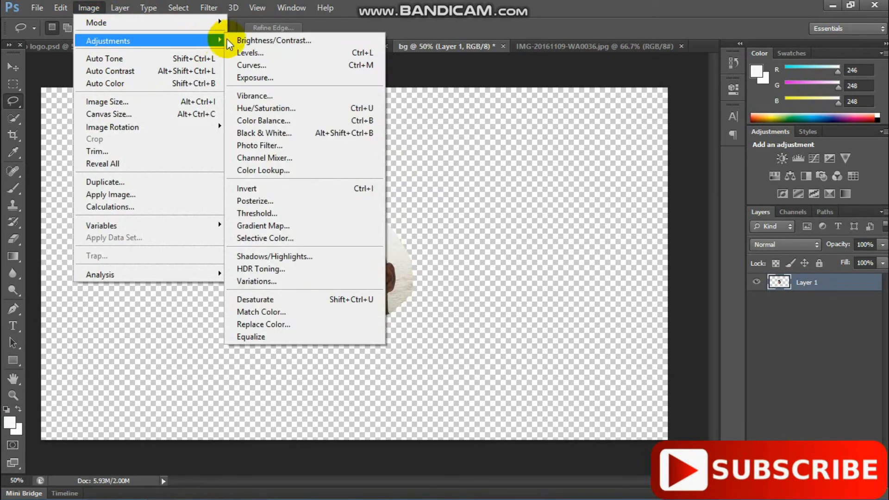
left_click(303, 213)
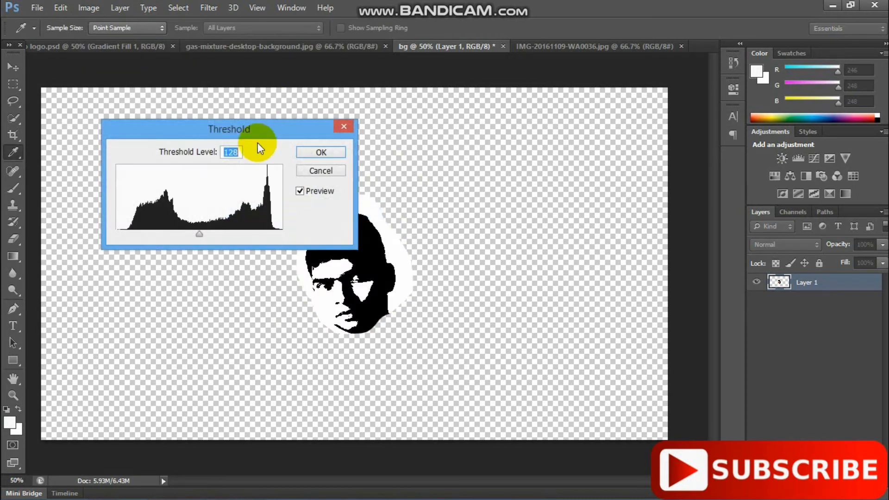
left_click_drag(251, 134, 218, 101)
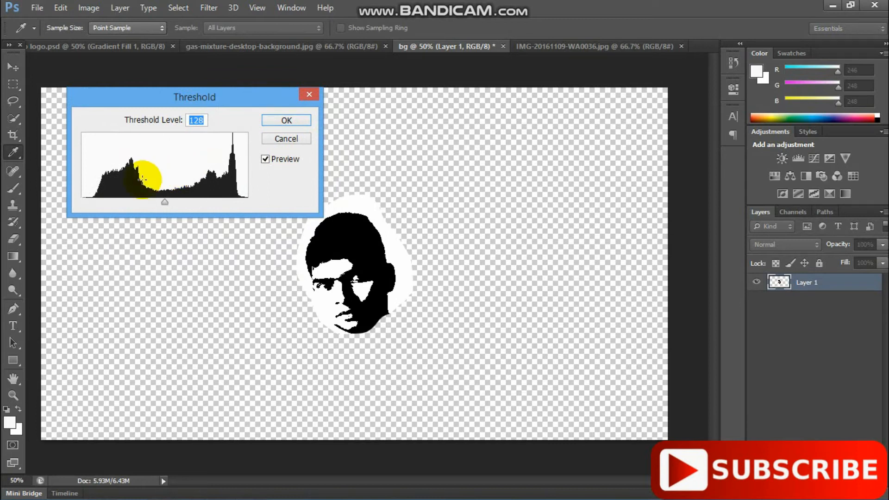
left_click_drag(164, 202, 129, 200)
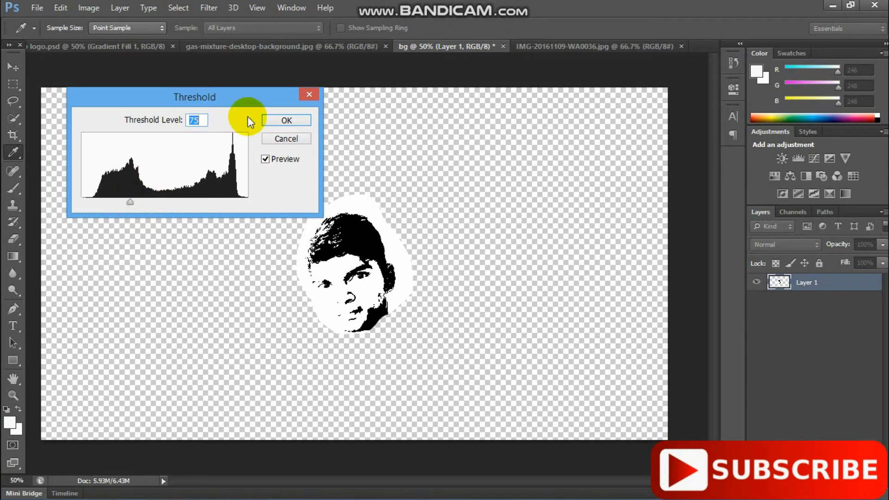
left_click(287, 122)
Move the black-and-white head slightly upward on the canvas.
key("l")
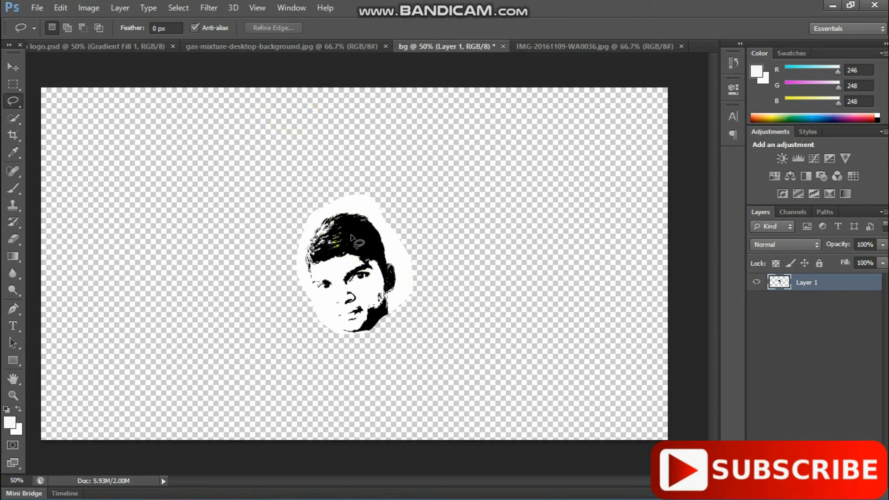
left_click(16, 69)
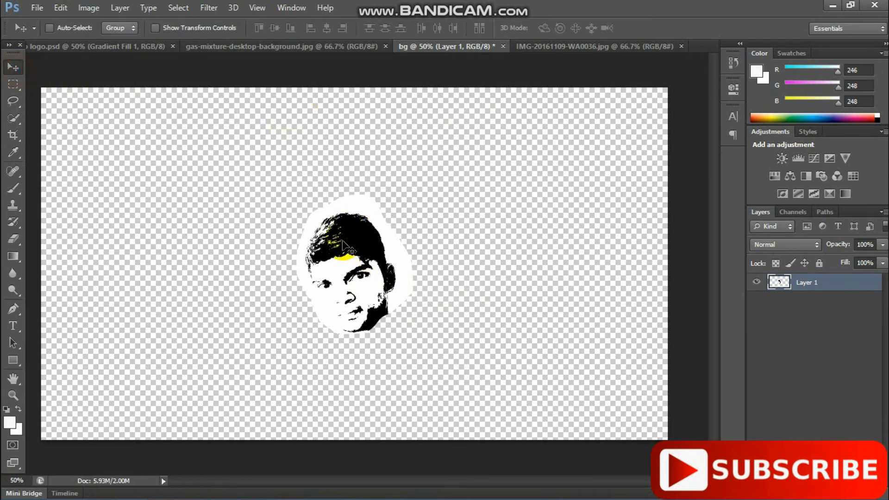
left_click_drag(346, 252, 344, 230)
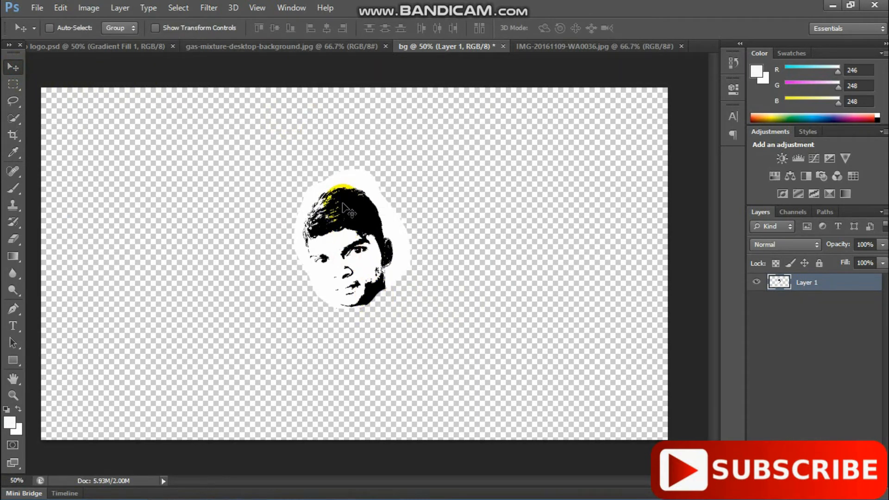
Select the black areas of the head with Color Range, sampling the hair at fuzziness 40.
left_click(178, 8)
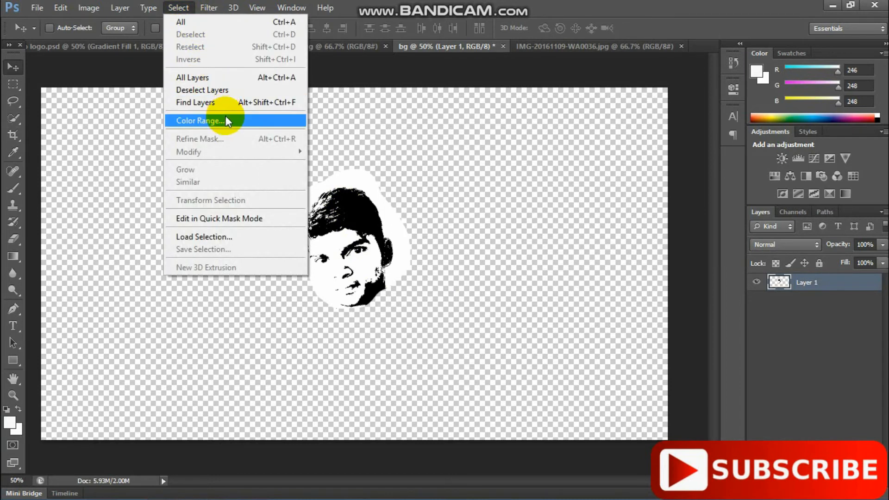
left_click(250, 121)
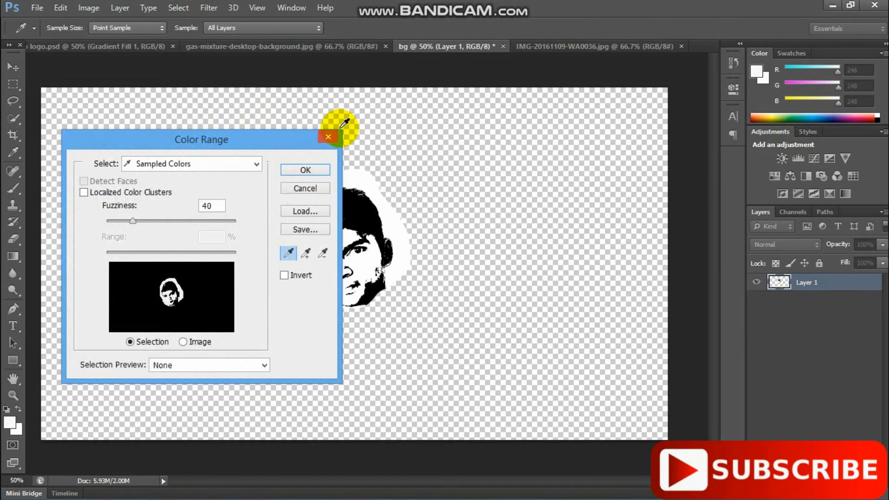
left_click_drag(243, 140, 243, 59)
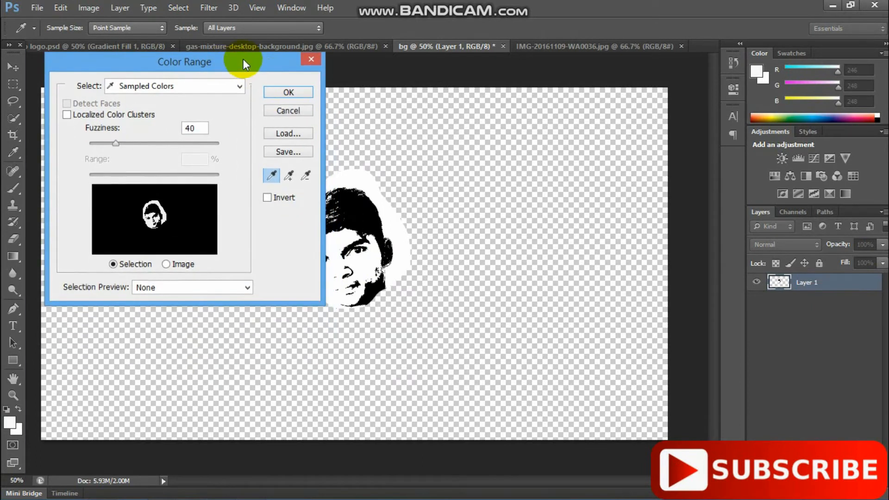
left_click(270, 176)
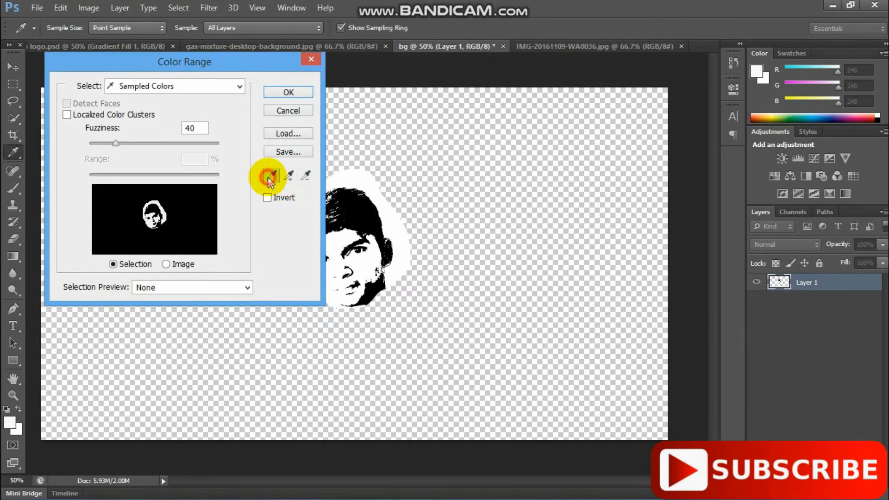
left_click(364, 212)
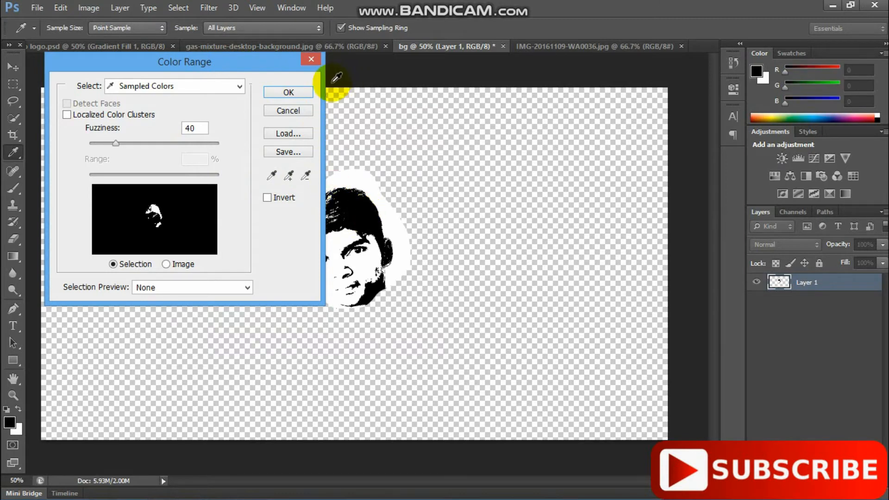
left_click(288, 92)
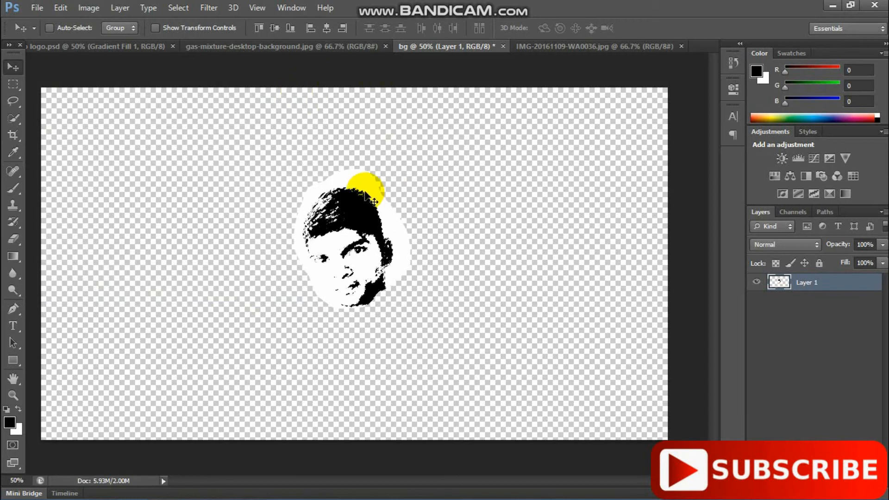
Move the selected black areas to the right of the white shape and add a layer above Layer 1.
left_click_drag(348, 219, 518, 215)
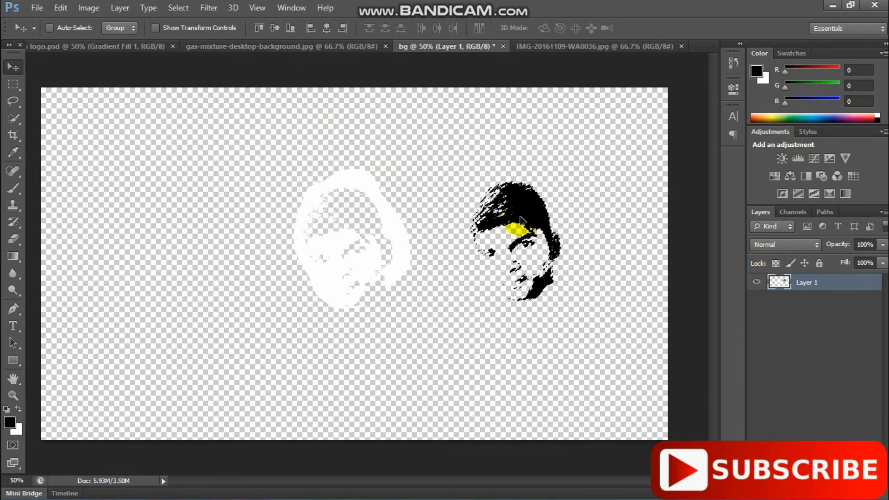
key("ctrl+j")
Create a new untitled document with a transparent background, keeping the proposed settings.
left_click(37, 8)
left_click(37, 7)
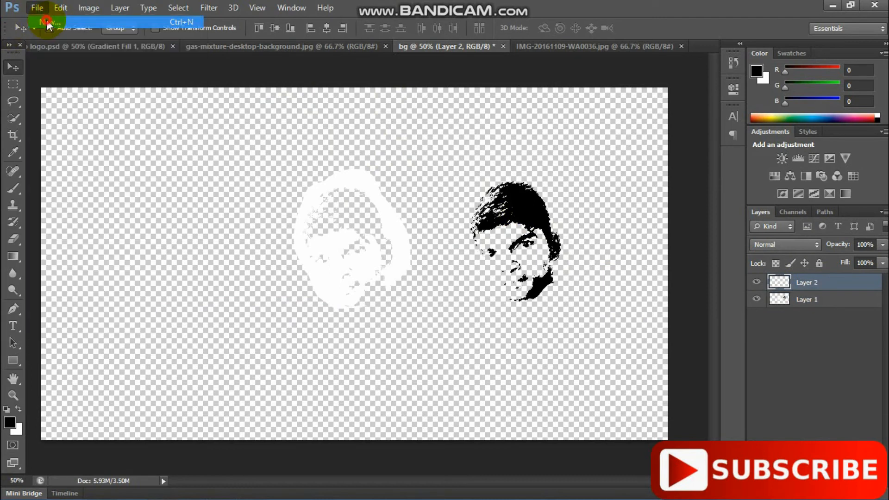
key("ctrl+n")
left_click(579, 112)
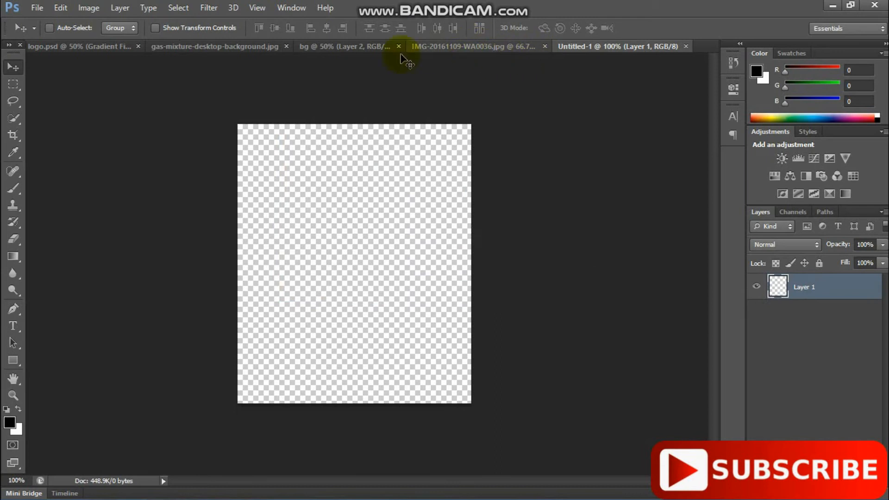
Copy the black head cutout from Layer 1 of the bg document into the untitled document and position it against the canvas's upper edge.
left_click(343, 48)
left_click_drag(500, 209, 557, 115)
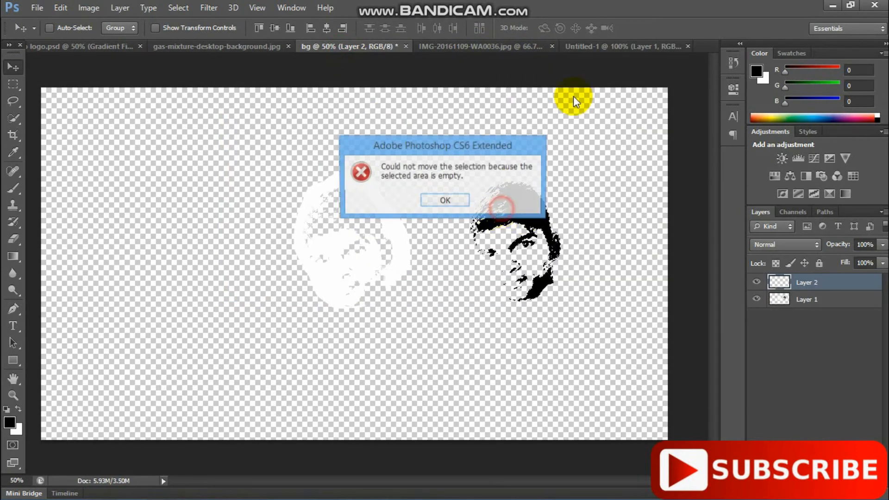
left_click(441, 198)
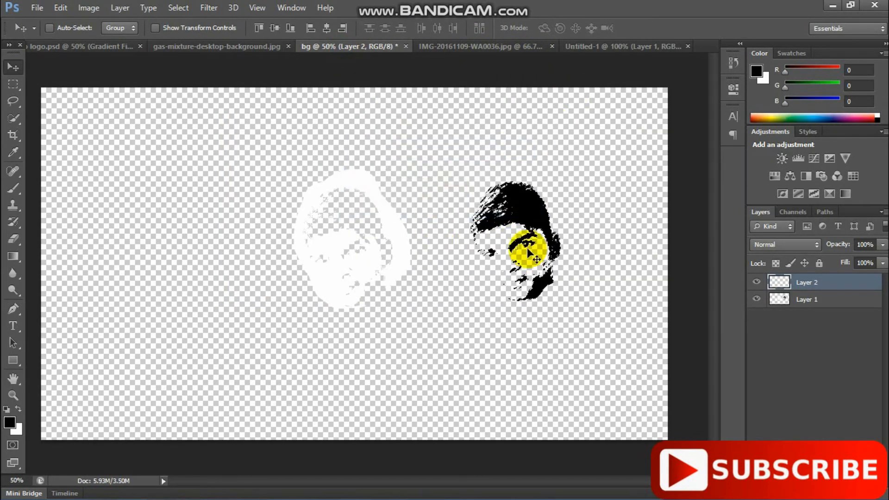
left_click(782, 299)
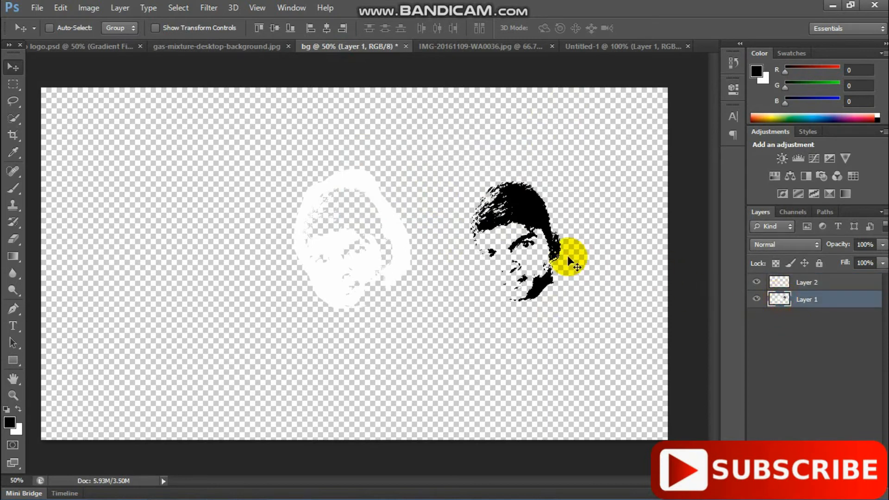
left_click_drag(522, 254, 426, 137)
left_click_drag(564, 47, 418, 198)
left_click_drag(363, 237, 354, 185)
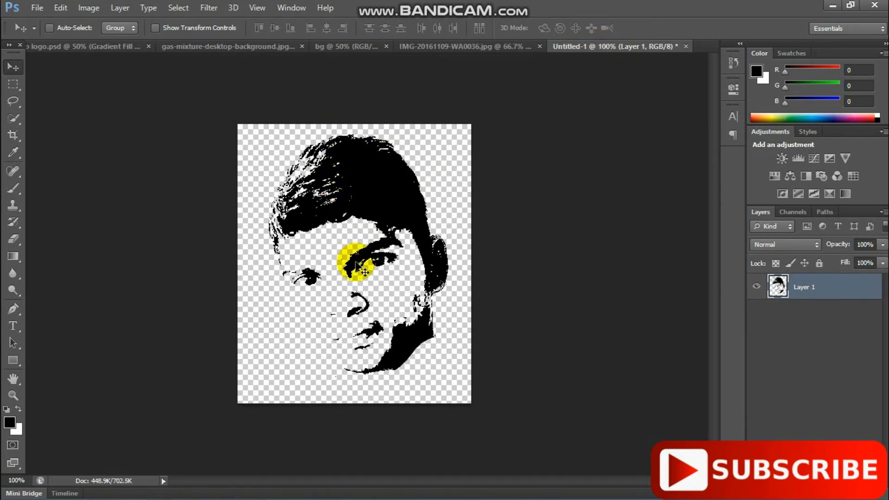
left_click_drag(355, 195, 353, 184)
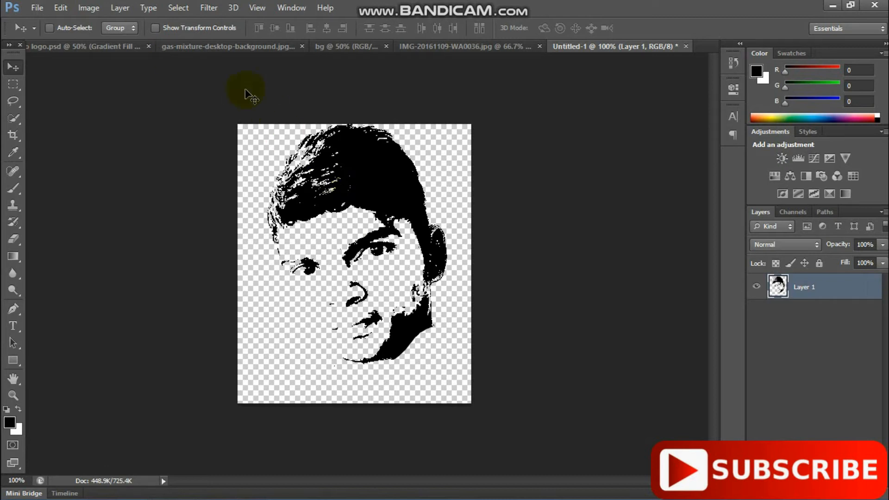
Open gas-mixture-desktop-background.jpg and copy the whole galaxy image into the untitled document as a layer above the head.
left_click(37, 7)
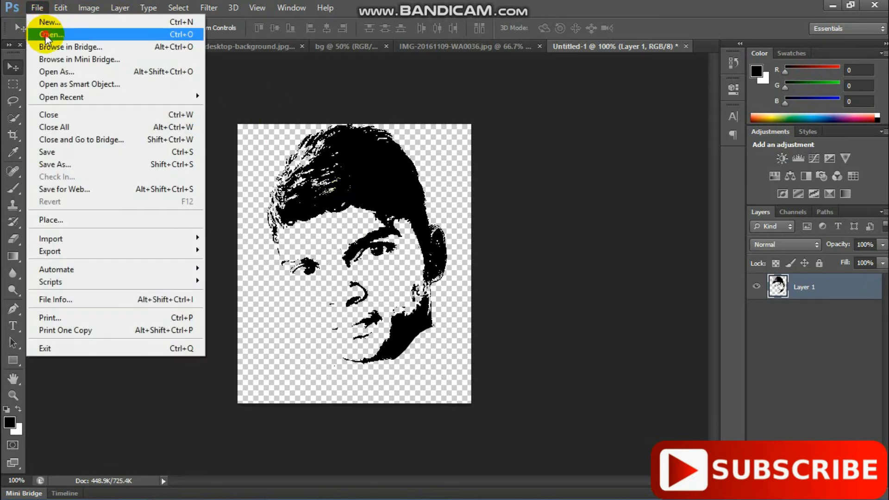
left_click(40, 34)
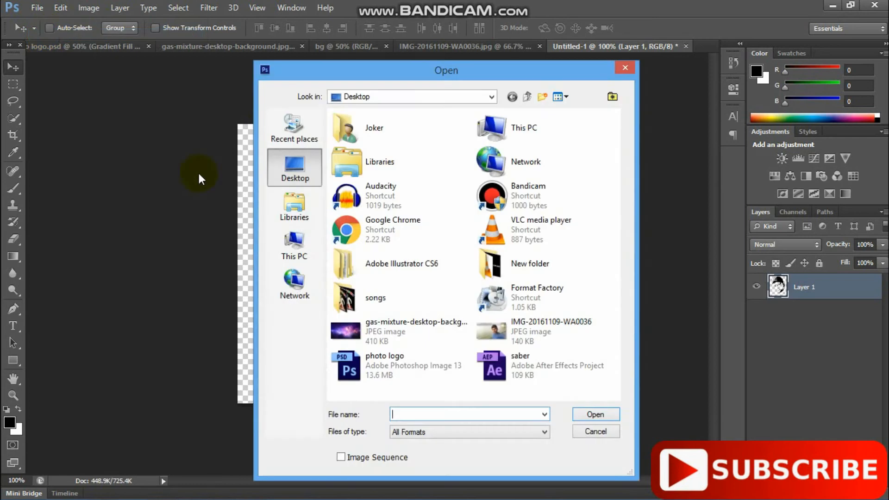
left_click(361, 339)
left_click(600, 415)
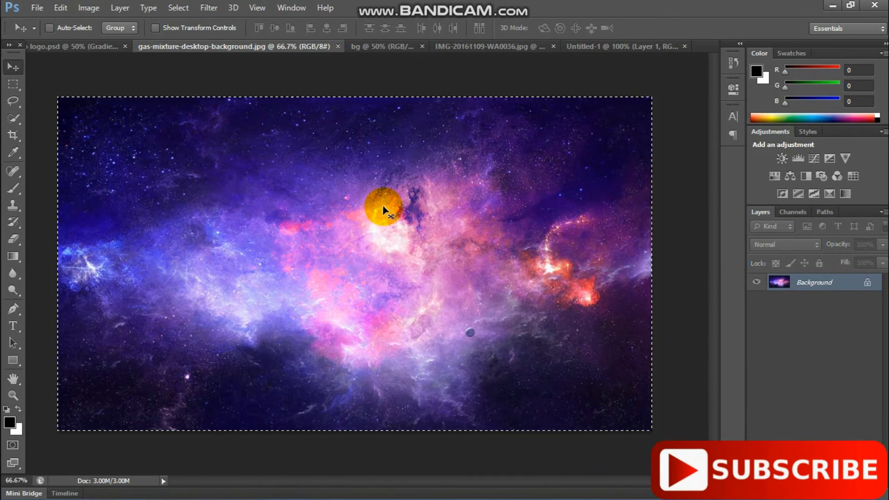
left_click(591, 45)
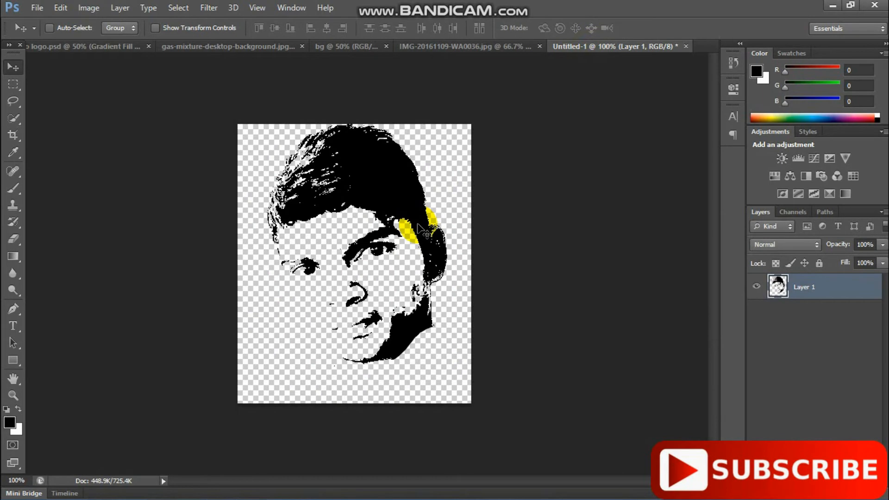
left_click_drag(419, 228, 416, 224)
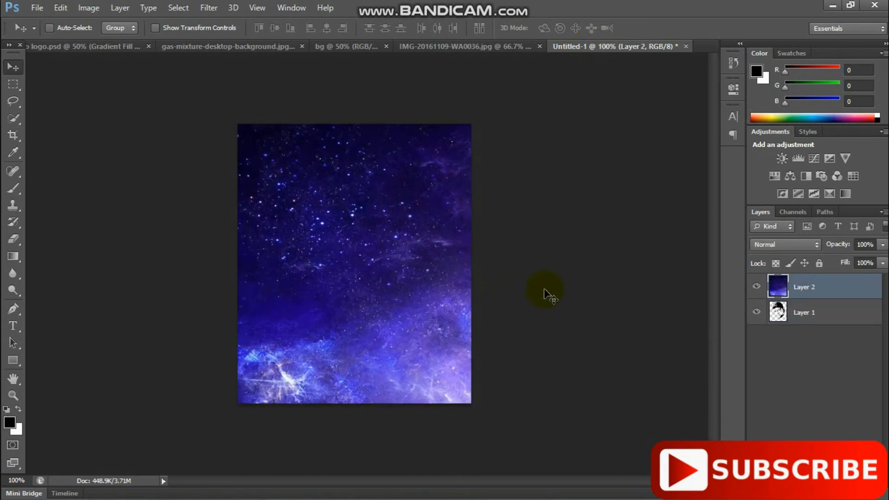
left_click_drag(381, 308, 250, 53)
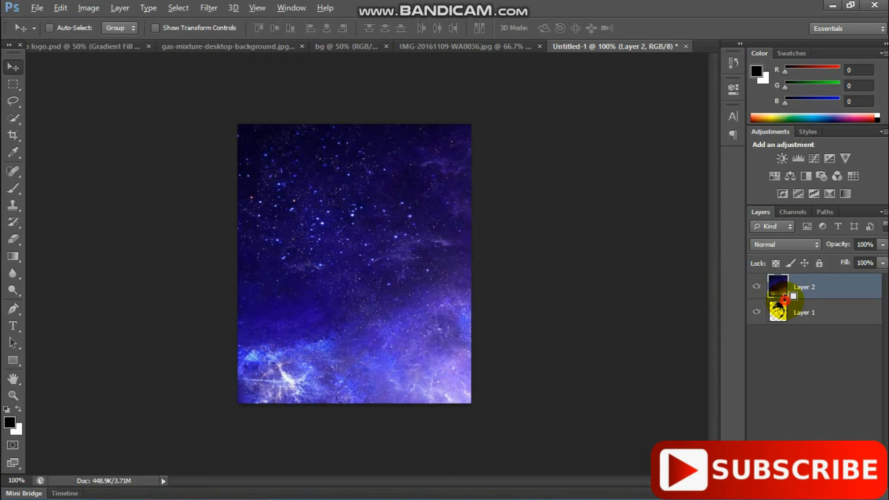
Clip the galaxy layer to the head silhouette and shift it so pink areas fall on the ear and jaw.
left_click(786, 299, "alt")
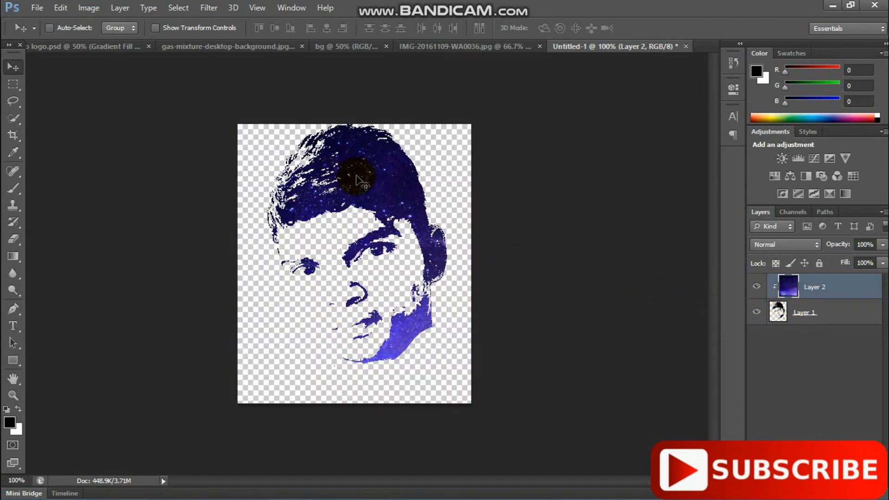
left_click_drag(364, 187, 356, 168)
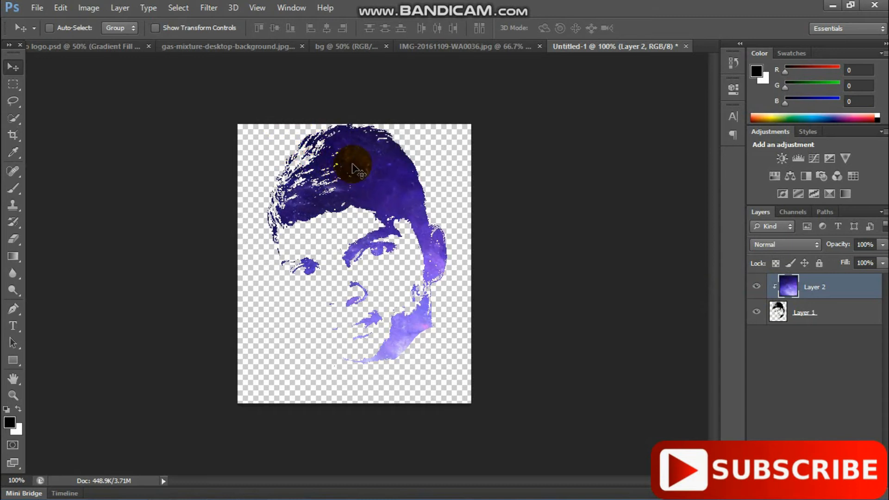
left_click_drag(304, 213, 301, 157)
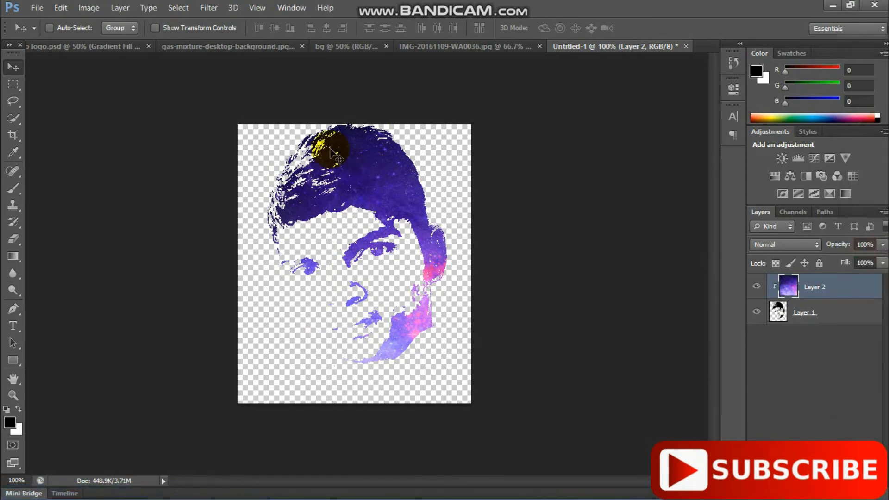
Add a linear 90° gradient fill layer with the Foreground to Background preset and place it beneath Layer 1.
left_click(127, 9)
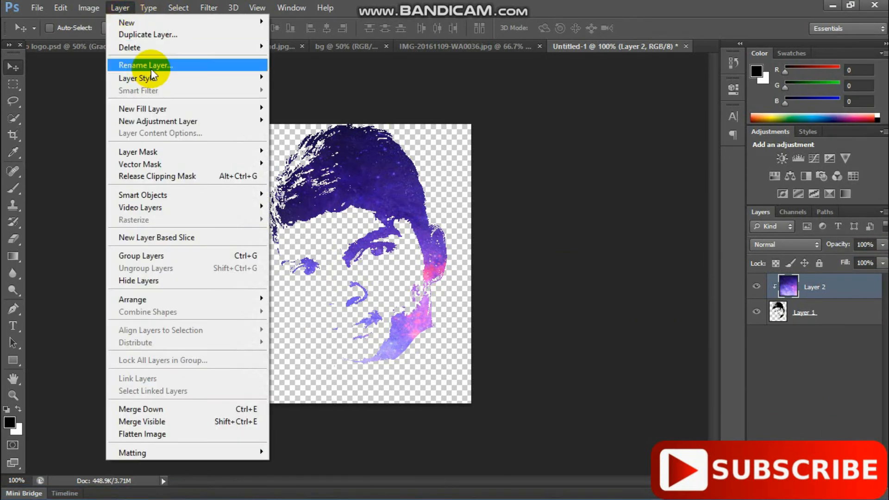
mouse_move(246, 113)
left_click(279, 119)
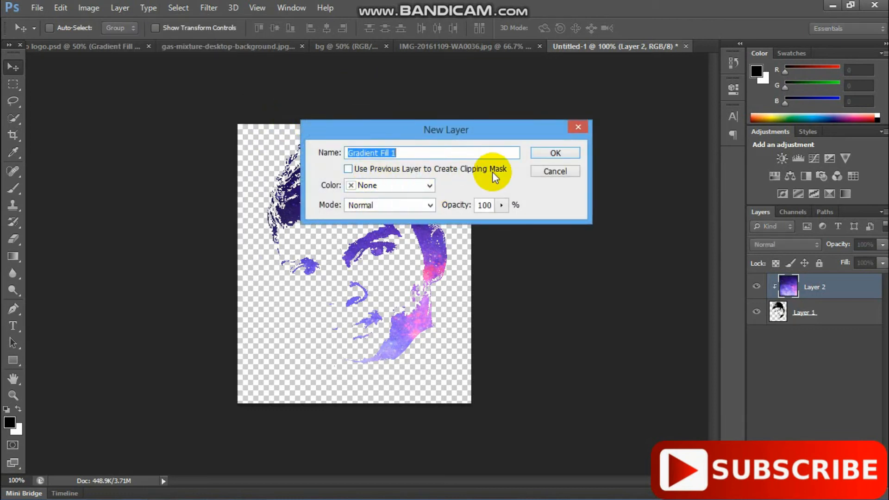
left_click(563, 154)
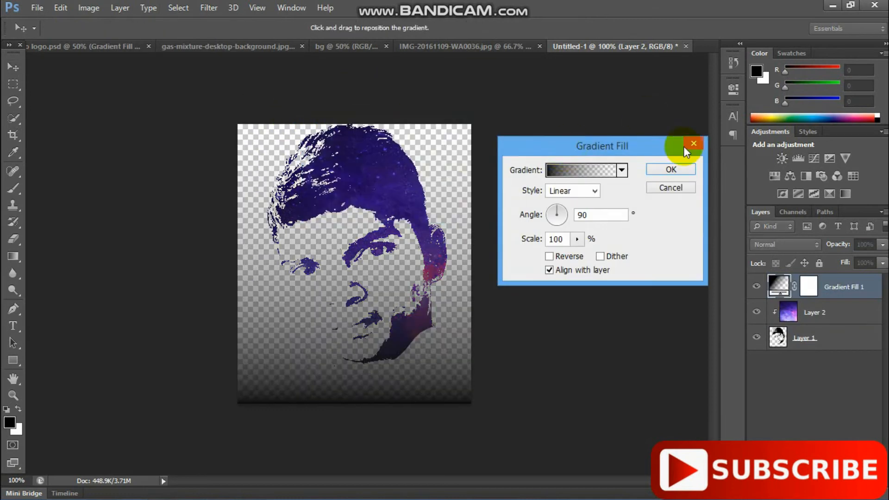
left_click_drag(599, 143, 618, 105)
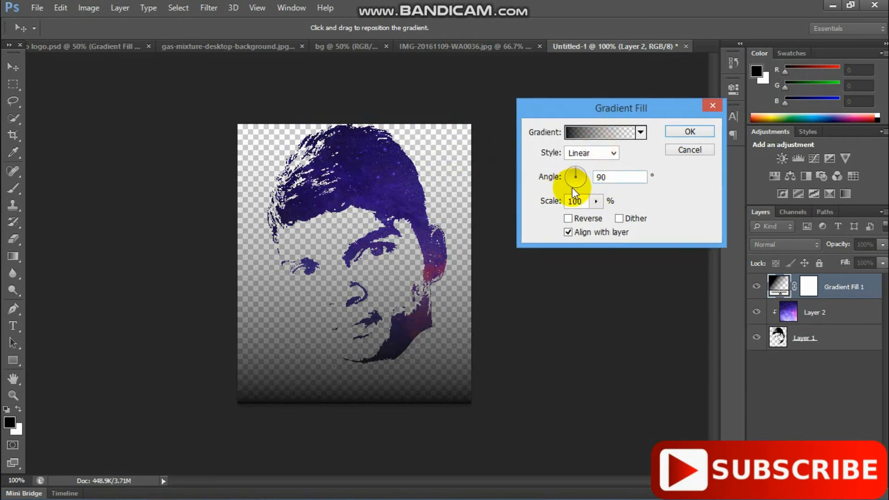
left_click(589, 153)
left_click(589, 152)
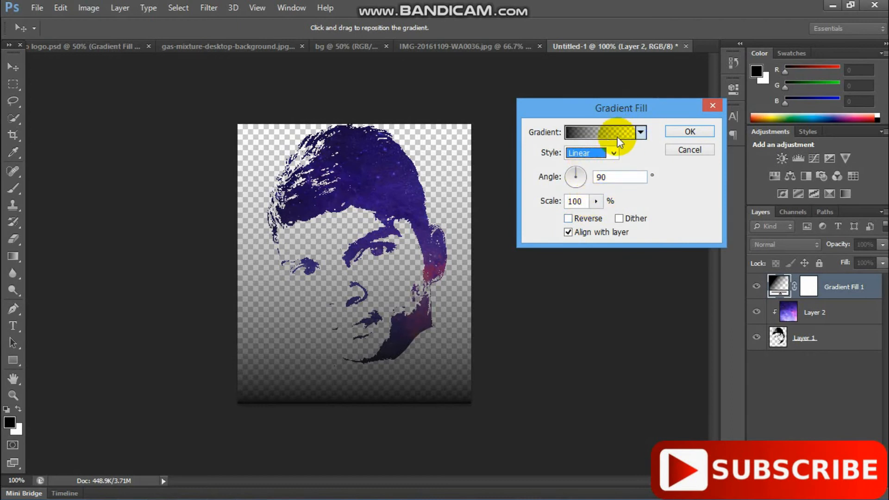
left_click(641, 134)
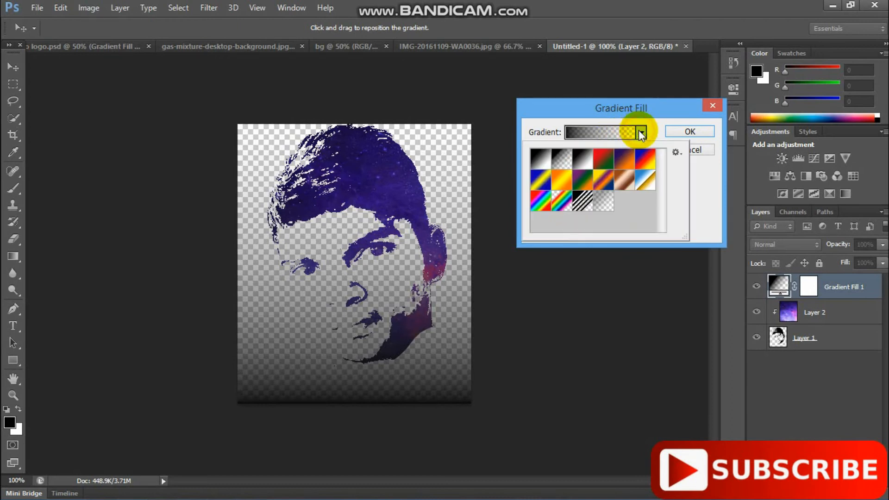
left_click(542, 164)
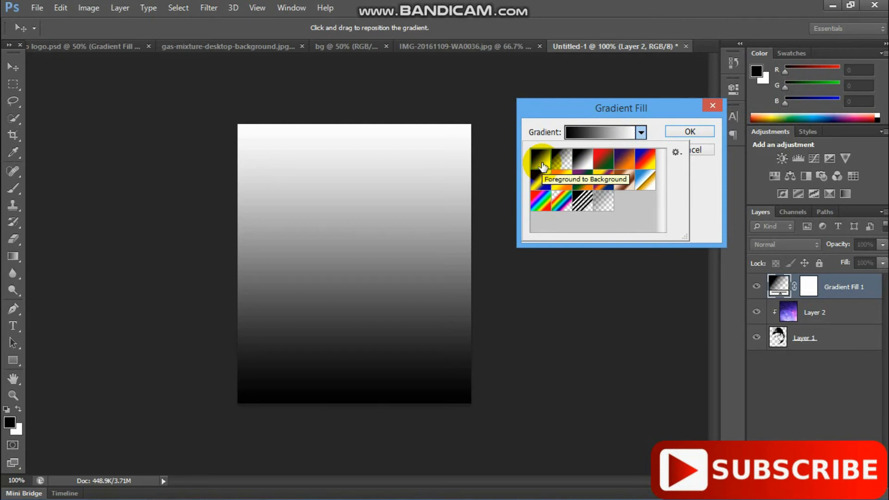
left_click(853, 289)
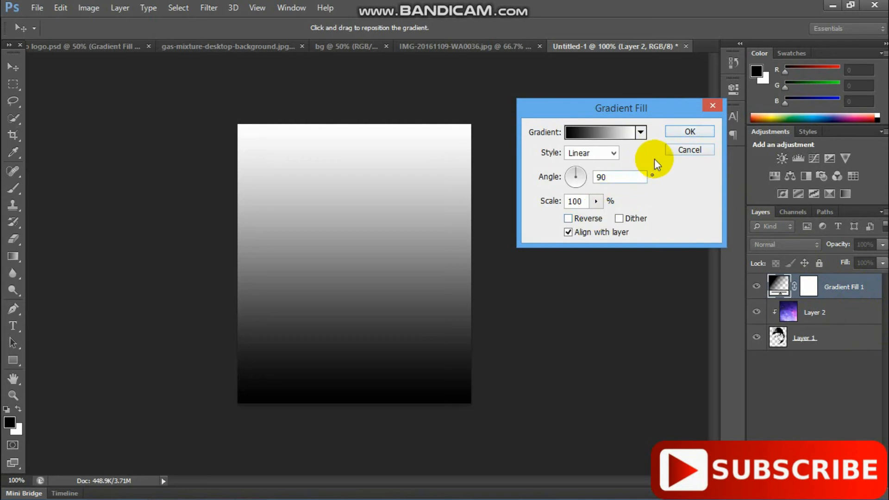
left_click(704, 133)
left_click_drag(827, 287, 816, 366)
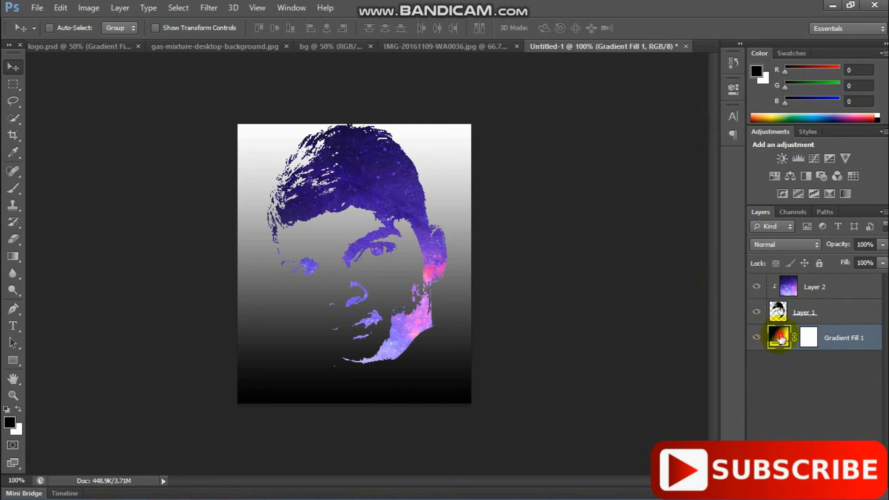
Change the black color stop of the background gradient fill to a mid gray, about #979595.
double_click(780, 339)
left_click_drag(597, 99, 599, 92)
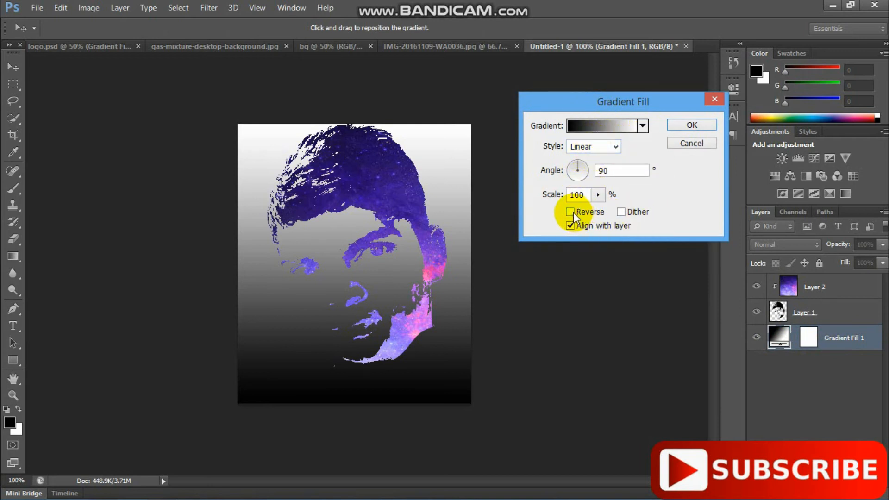
left_click(599, 123)
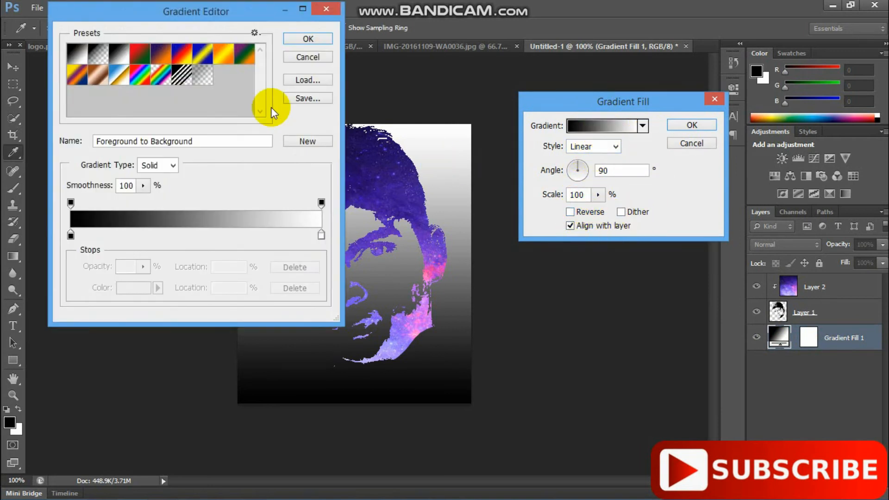
left_click_drag(163, 11, 109, 17)
mouse_move(29, 237)
left_mouse_down()
mouse_move(85, 244)
mouse_move(29, 235)
left_mouse_up()
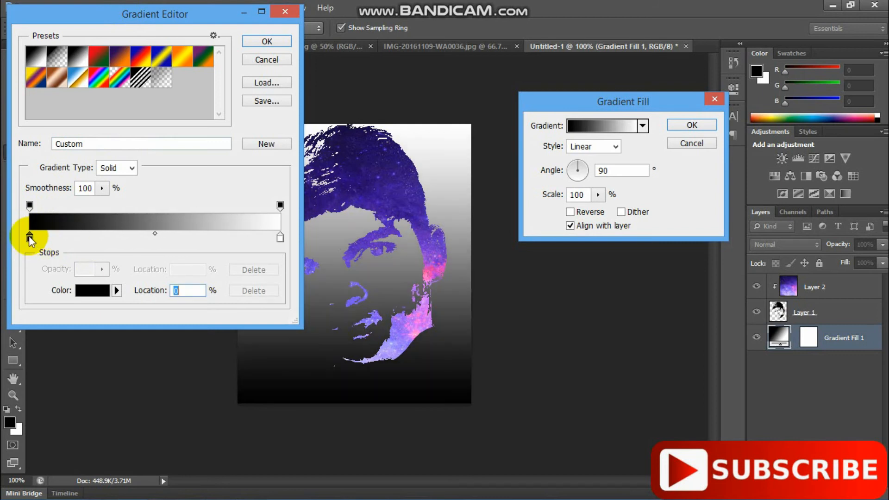
left_click(81, 291)
left_click_drag(278, 196, 273, 184)
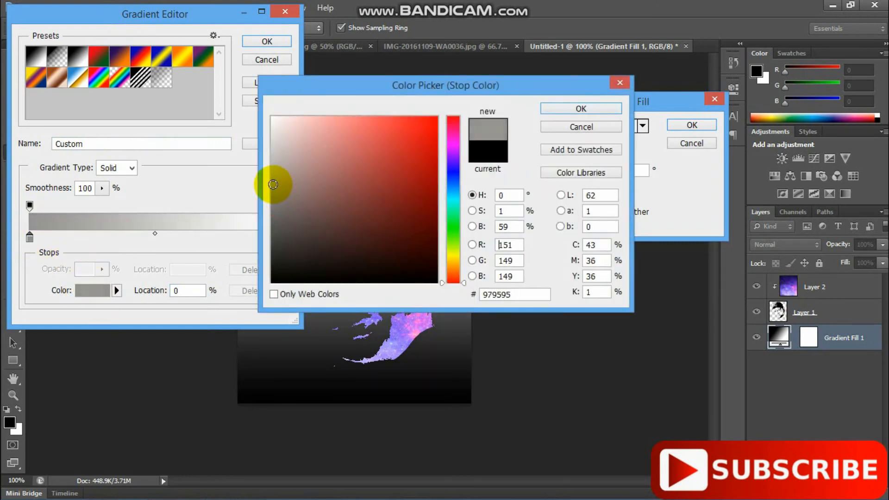
left_click(565, 111)
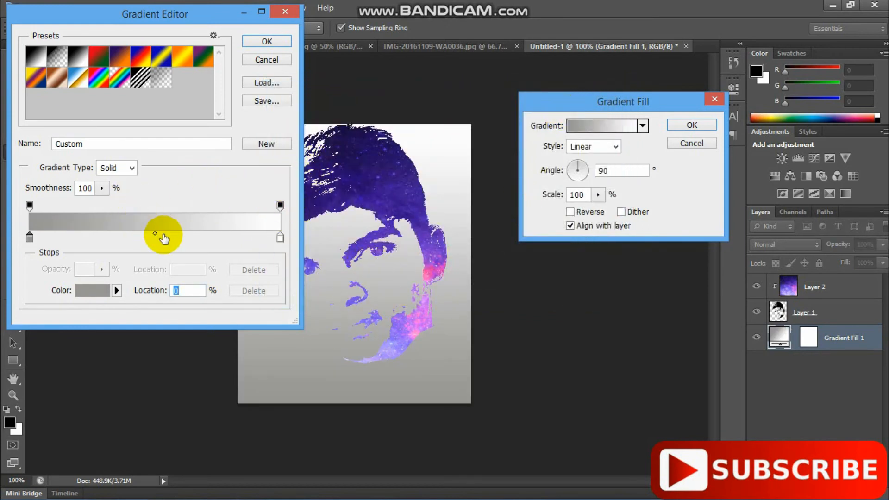
Set the gradient's color midpoint to 51%, move its starting opacity stop to 47%, and apply the edited gradient fill.
left_click(155, 234)
left_click_drag(156, 235, 158, 235)
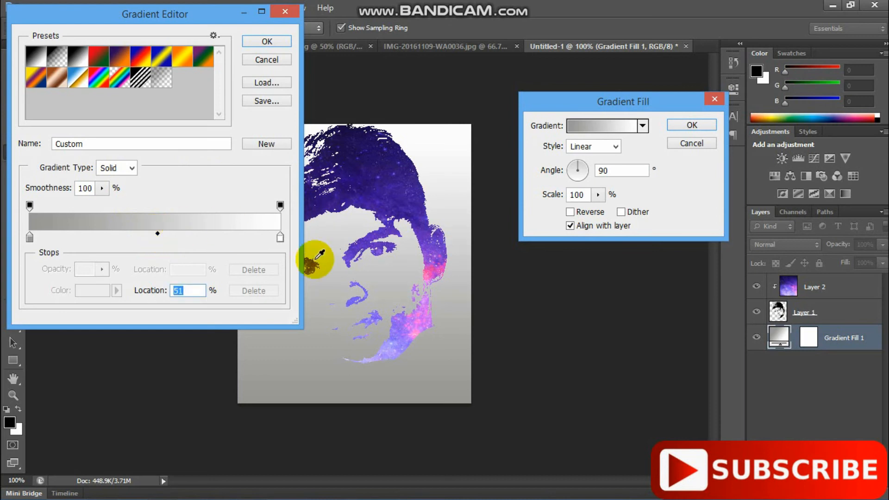
mouse_move(280, 237)
left_mouse_down()
mouse_move(247, 237)
mouse_move(287, 240)
left_mouse_up()
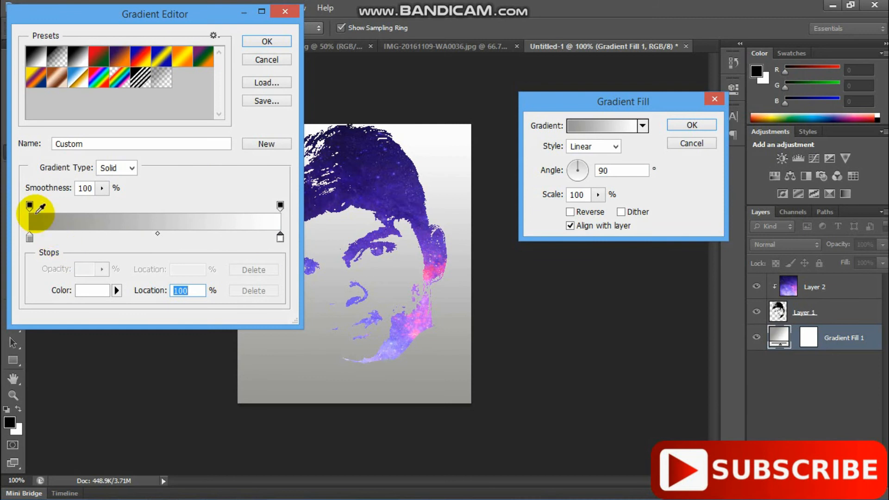
left_click_drag(29, 206, 147, 210)
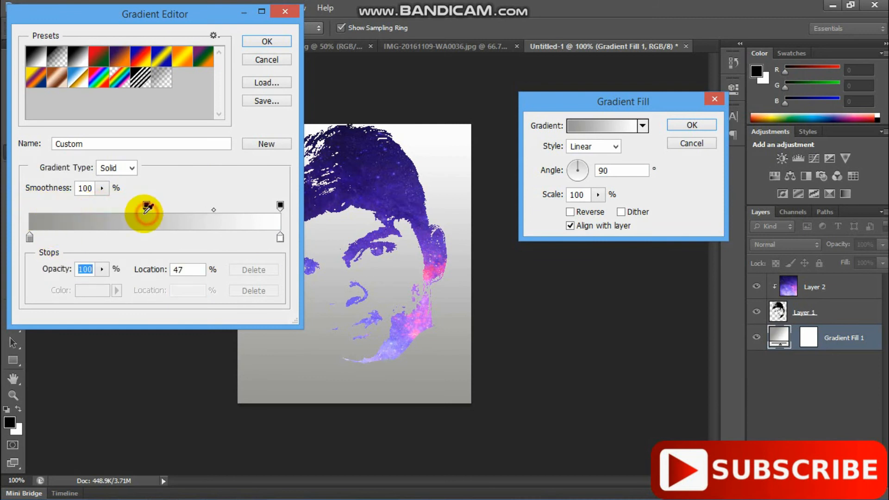
key("Return")
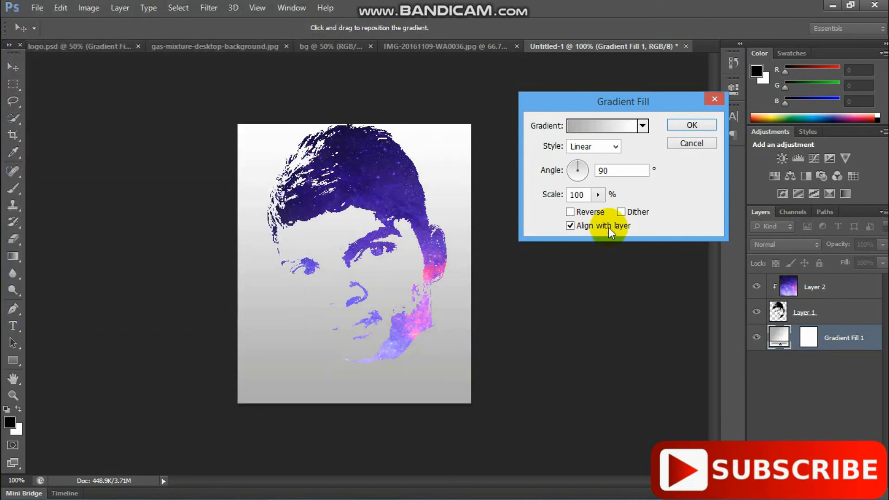
left_click(692, 126)
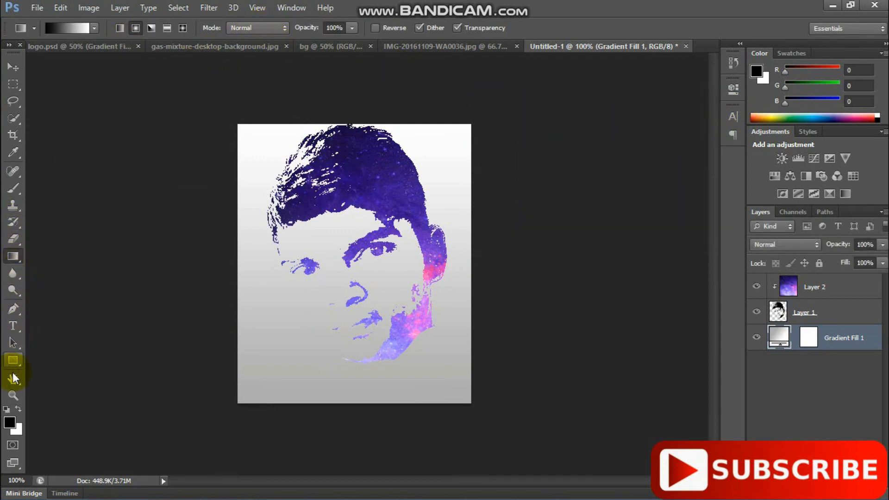
Start a horizontal text line in the empty area near the canvas's lower-left corner, below the face.
left_click(13, 327)
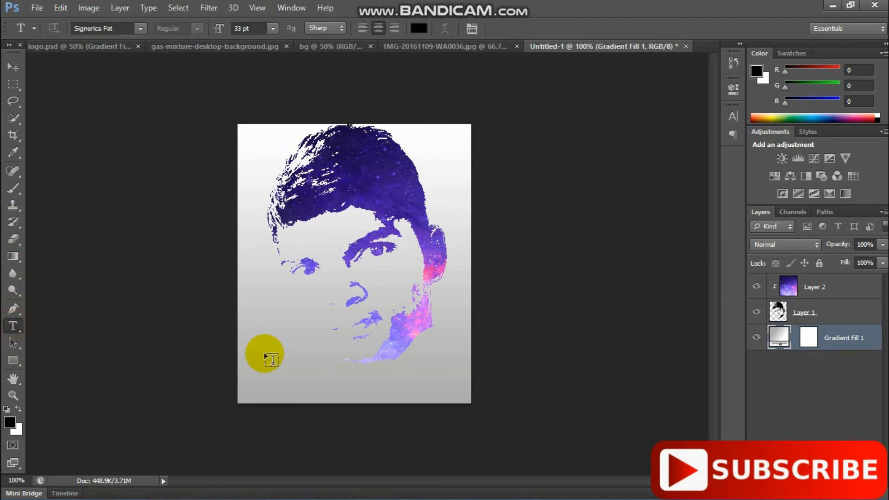
left_click(285, 372)
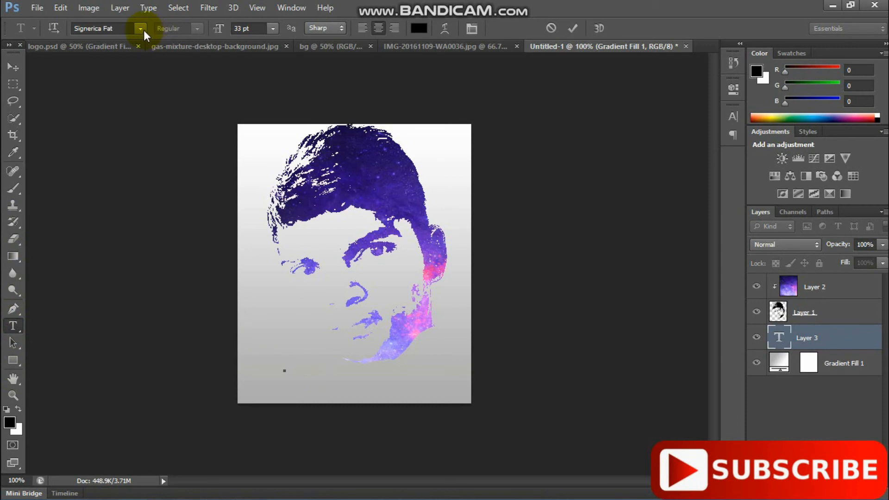
left_click(128, 29)
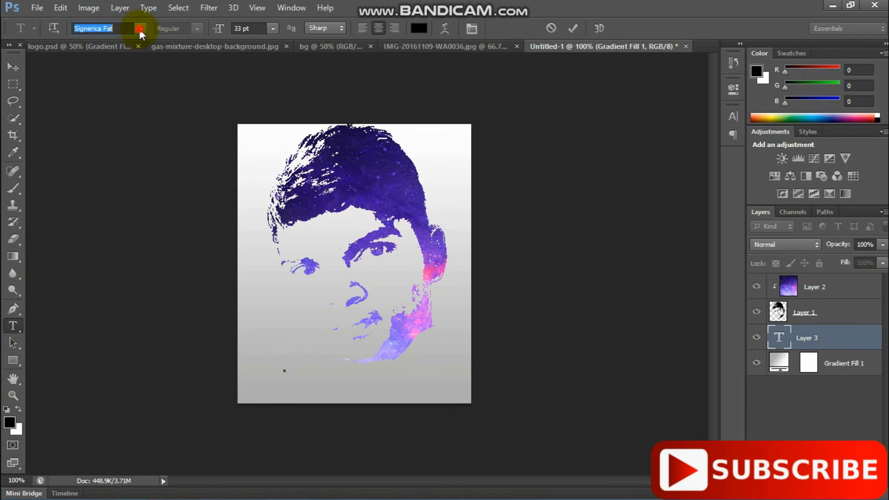
left_click(140, 29)
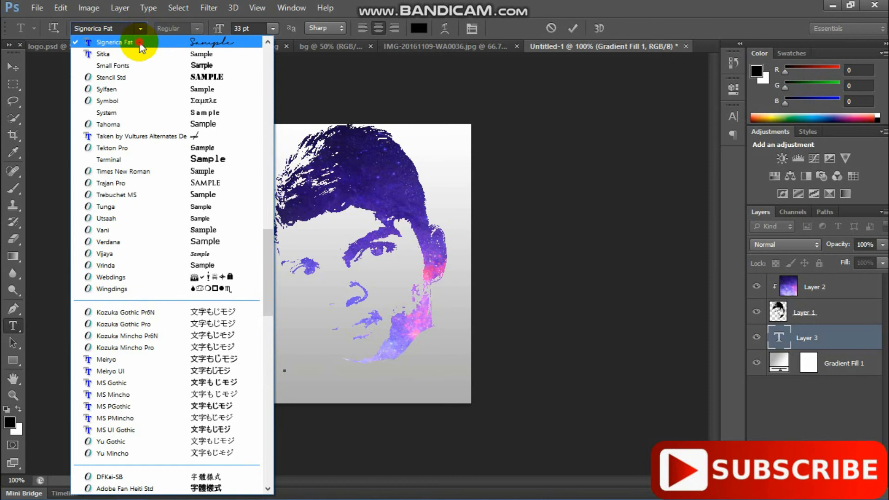
left_click(139, 43)
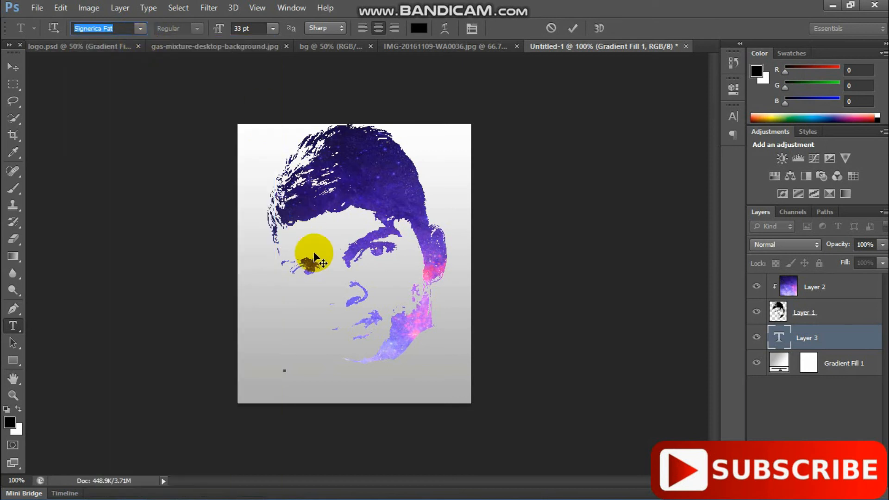
left_click(288, 368)
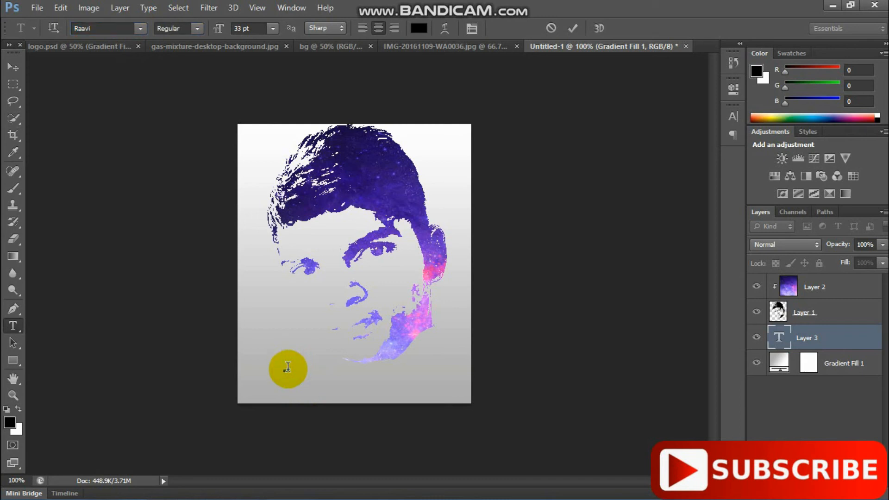
type("R")
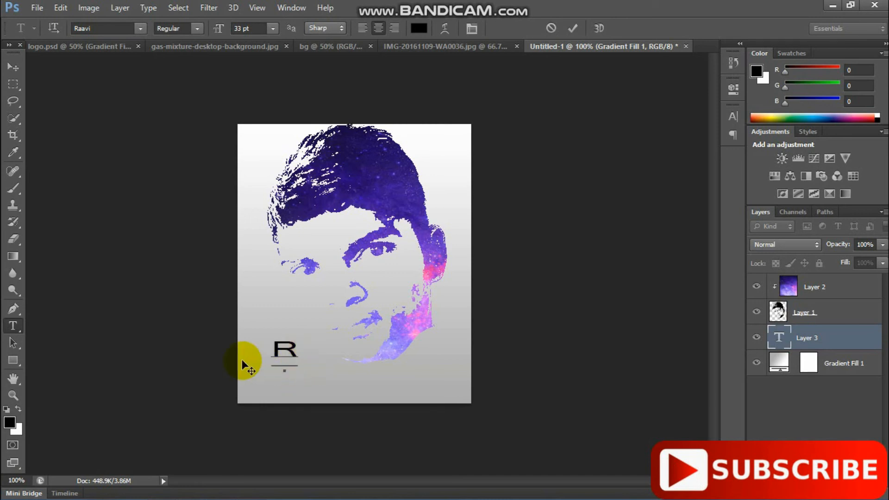
key("BackSpace")
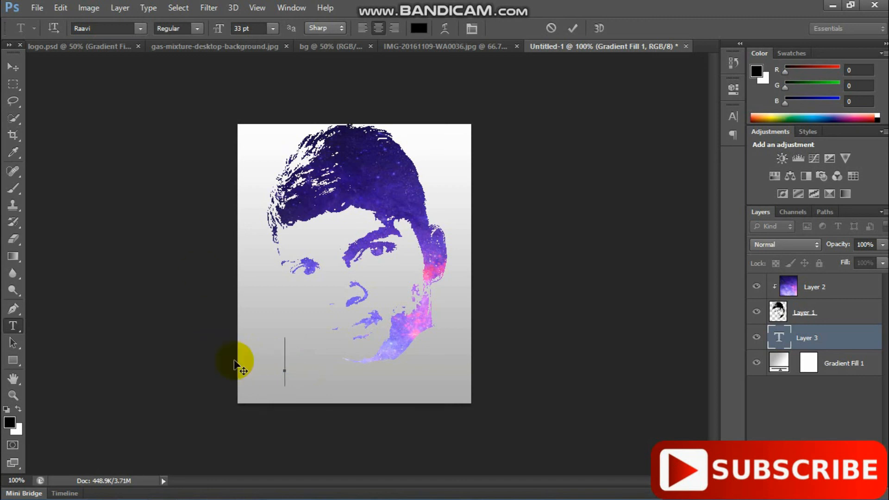
Set the text font to Signerica Fat and enter the person's name on the new text line.
left_click(125, 28)
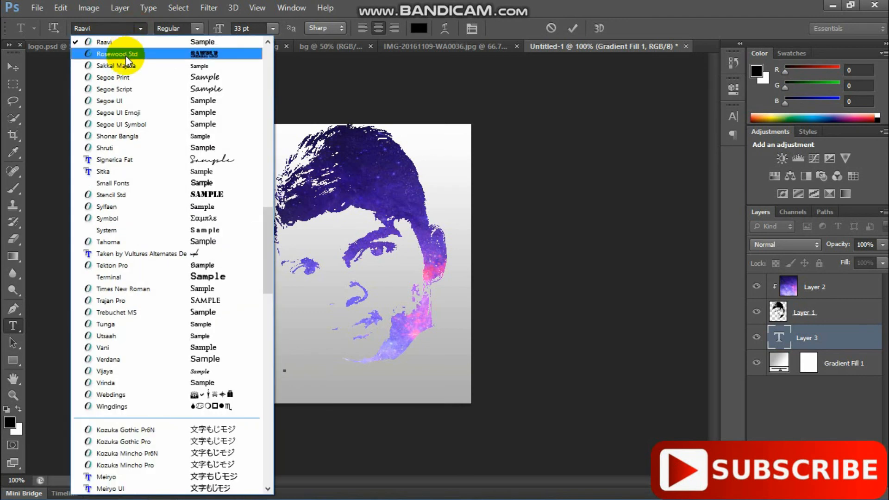
left_click(115, 27)
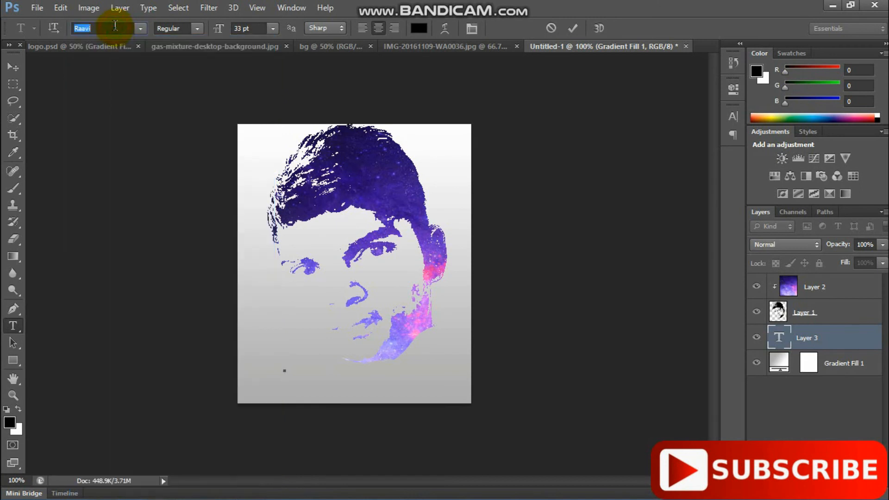
type("Signerica Fat")
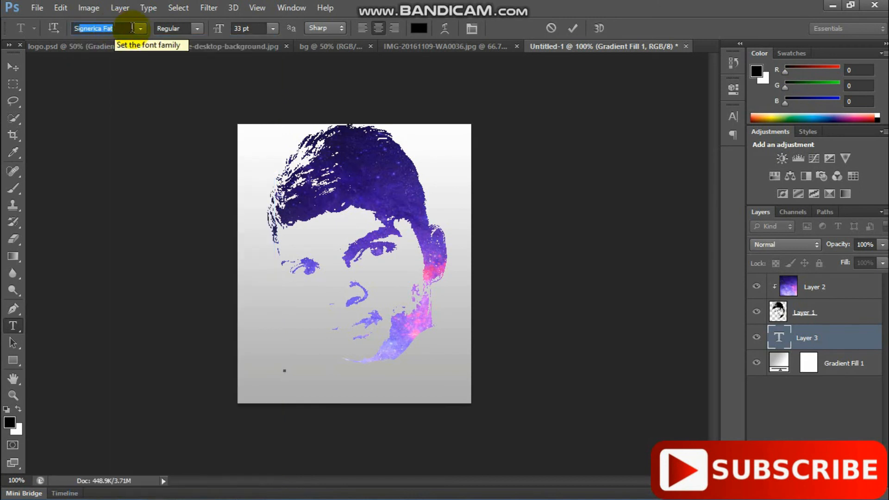
left_click(292, 367)
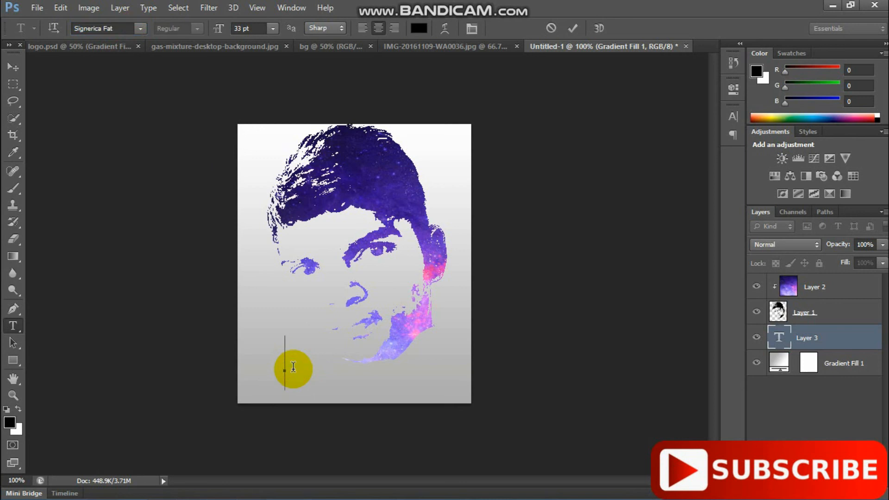
type("R")
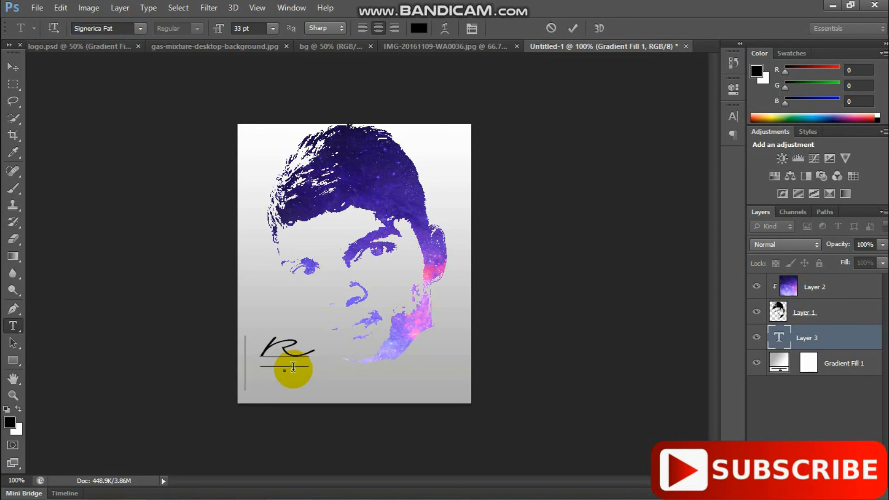
type("anjitya")
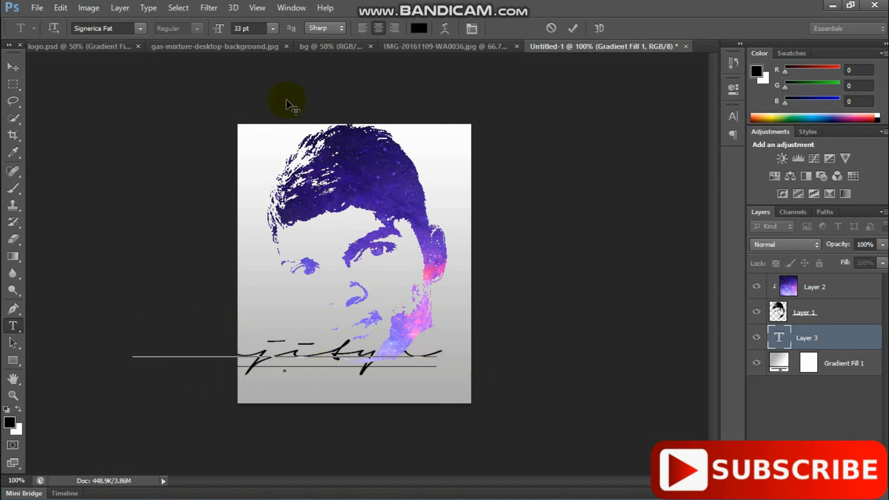
Reduce the whole name text to 21 pt and center it near the canvas's lower edge, below the chin.
left_click_drag(448, 354, 151, 362)
left_click_drag(219, 28, 208, 31)
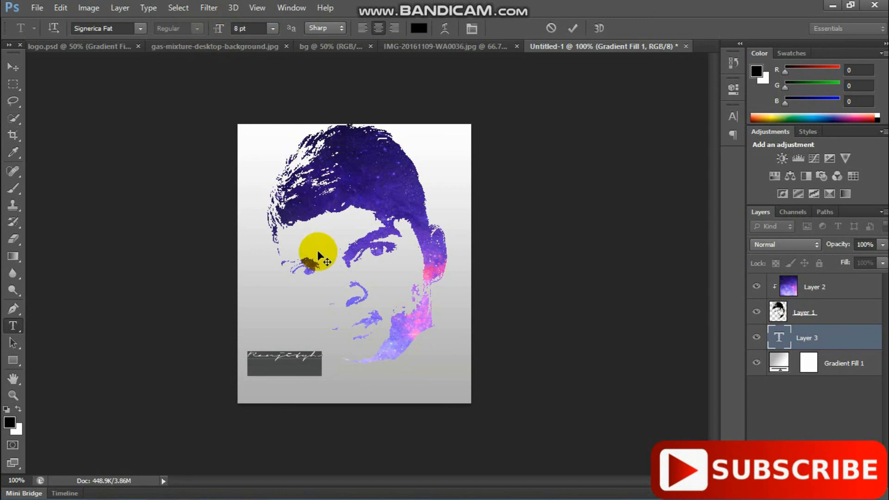
left_click_drag(301, 361, 364, 377)
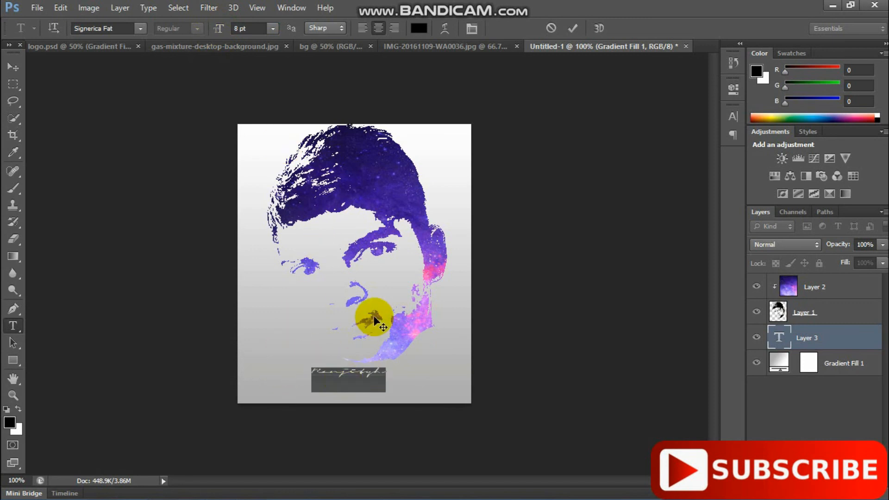
left_click_drag(222, 30, 248, 29)
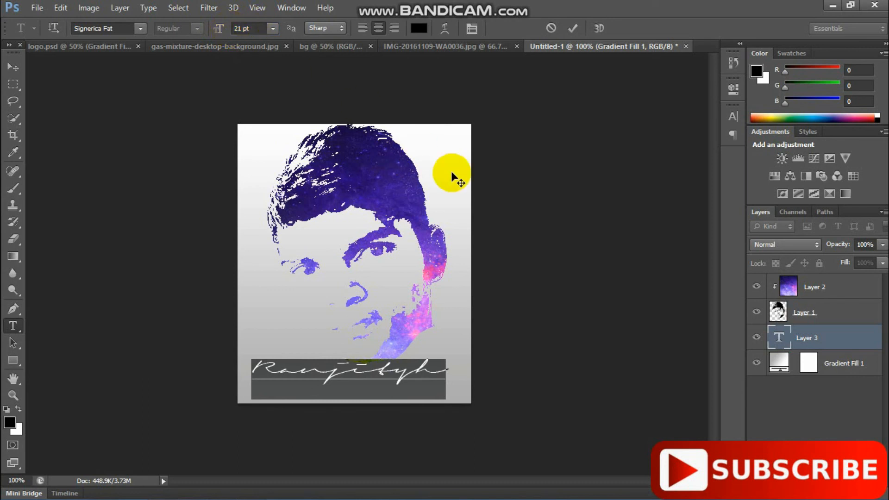
Commit the name text and nudge it slightly down and to the right beneath the face.
left_click_drag(379, 376, 395, 376)
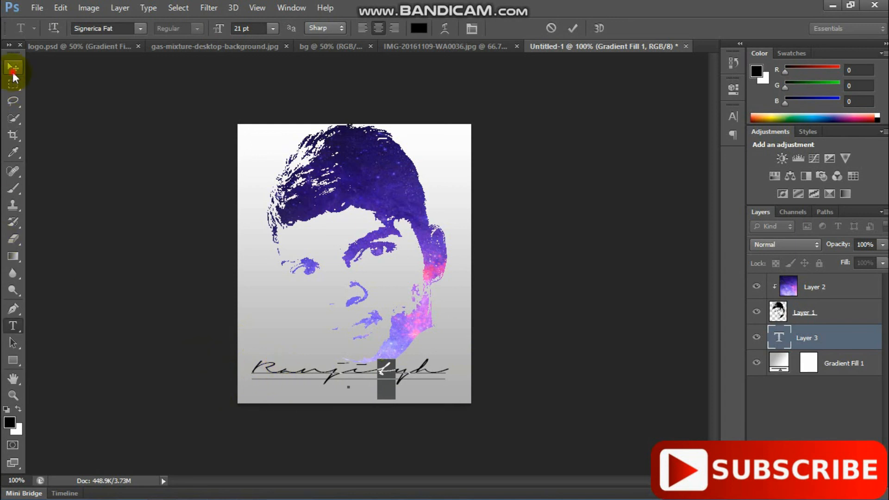
left_click(13, 74)
mouse_move(341, 376)
left_mouse_down()
mouse_move(352, 382)
mouse_move(343, 383)
left_mouse_up()
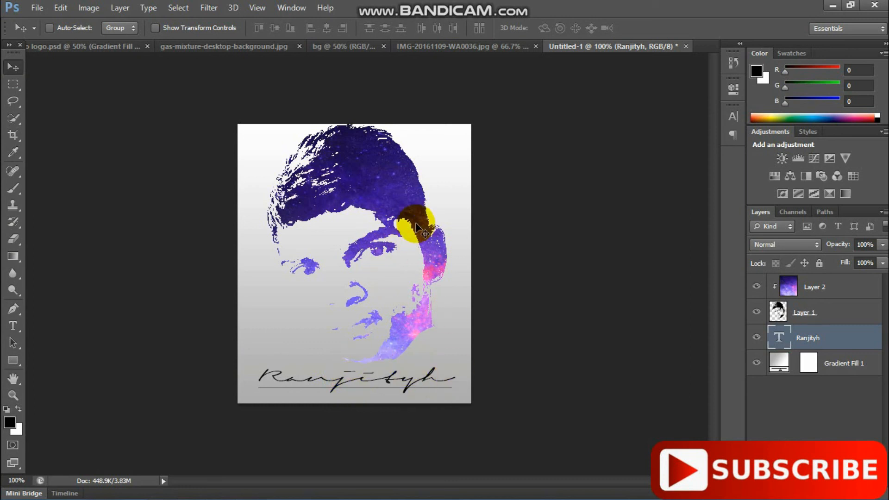